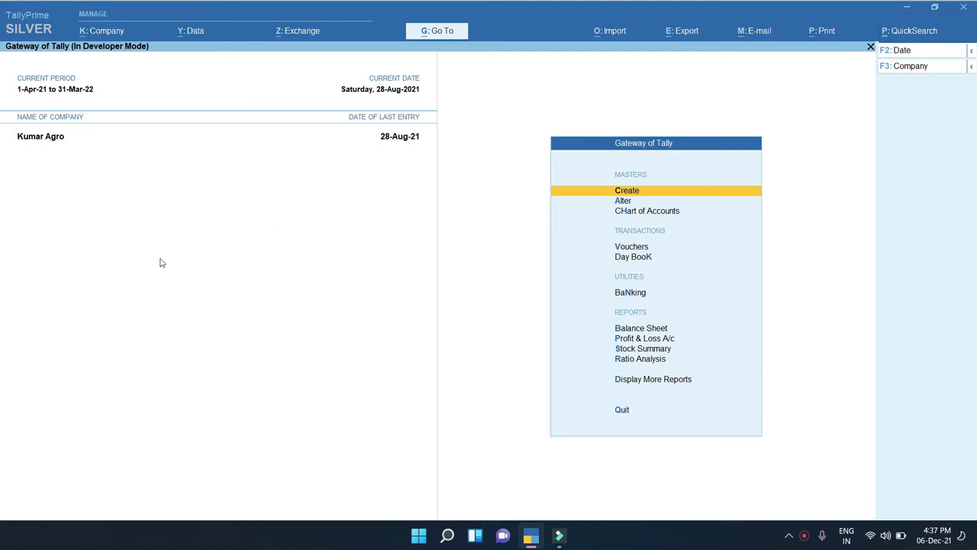
# Open the P: QuickSearch add-on from the top bar to show its search fields
pyautogui.click(913, 32)
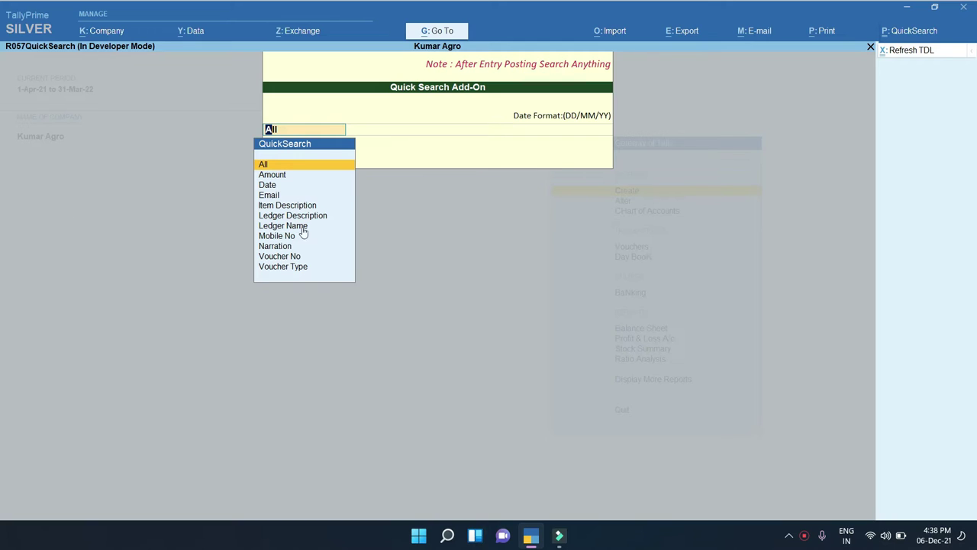
pyautogui.click(272, 176)
pyautogui.press('Down')
pyautogui.press('Down')
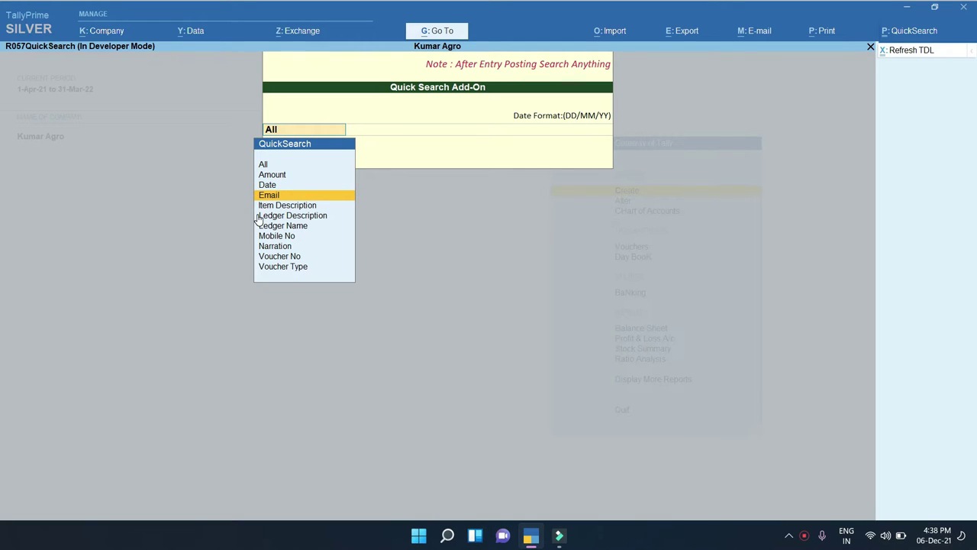
pyautogui.click(283, 207)
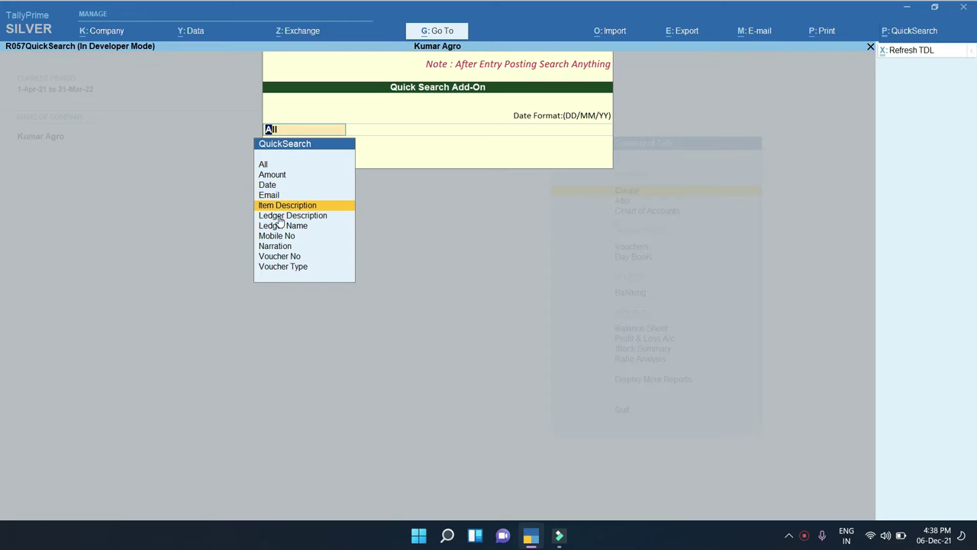
pyautogui.click(280, 217)
pyautogui.click(297, 226)
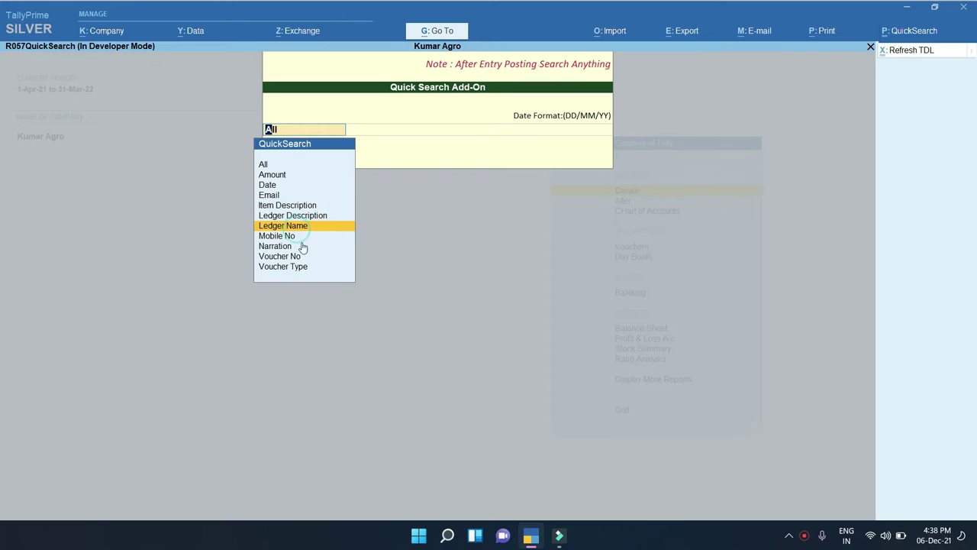
pyautogui.click(284, 237)
pyautogui.click(279, 250)
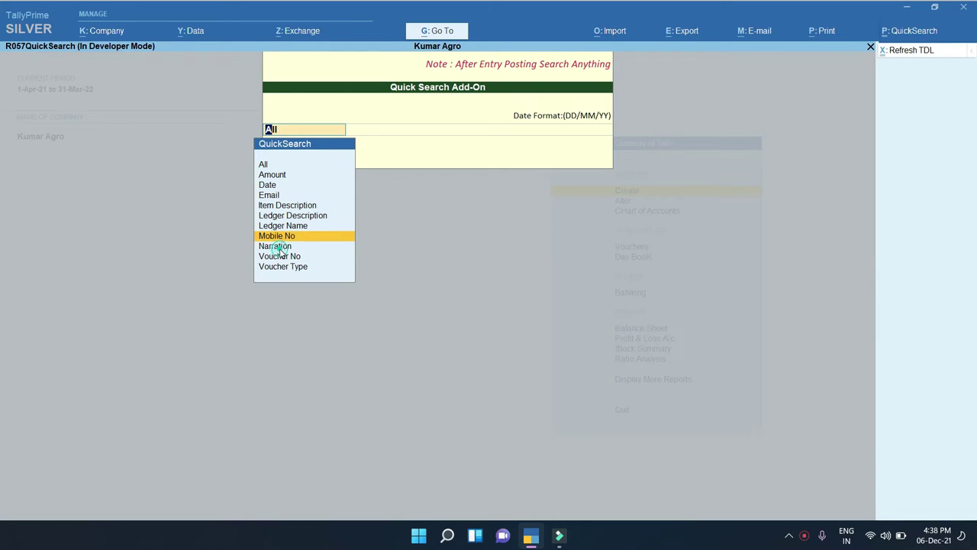
pyautogui.click(283, 261)
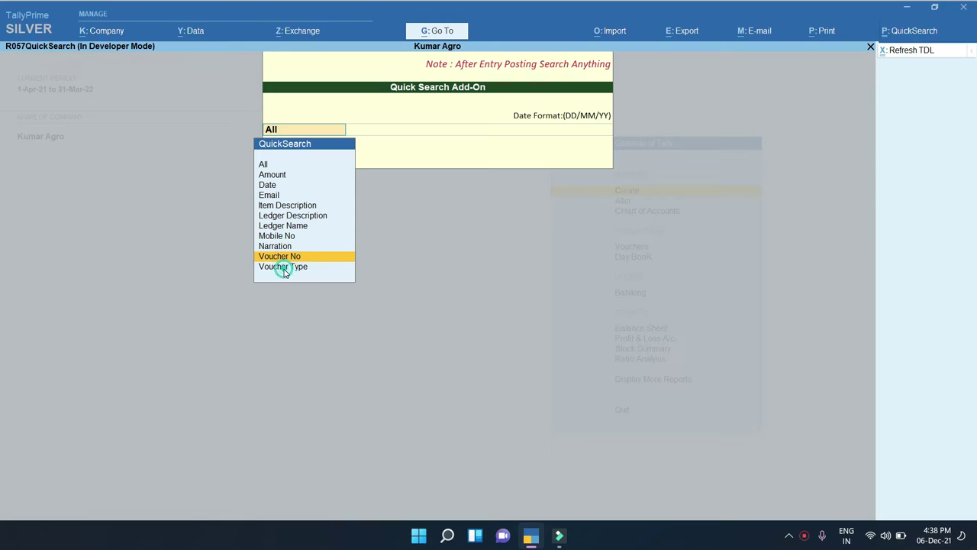
pyautogui.click(284, 269)
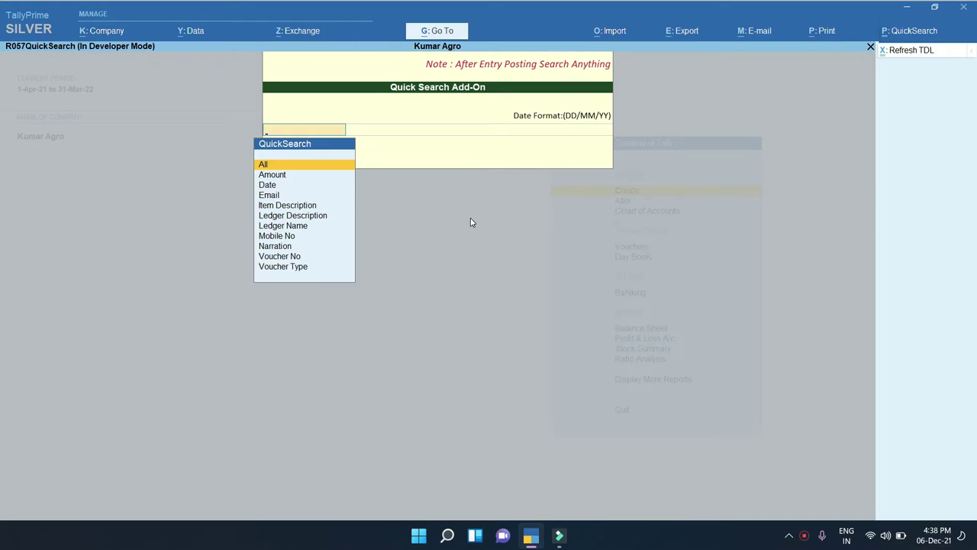
pyautogui.press('Escape')
pyautogui.press('Return')
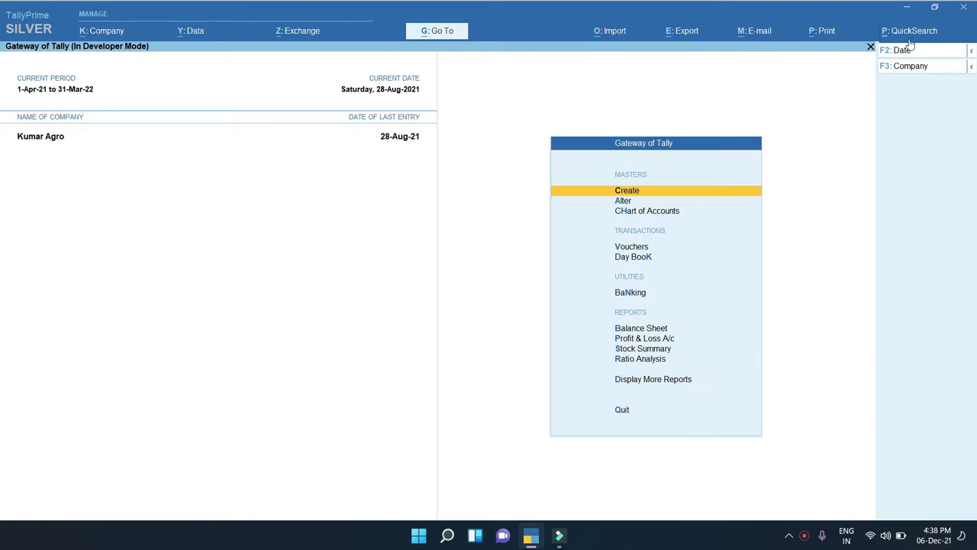
pyautogui.click(908, 31)
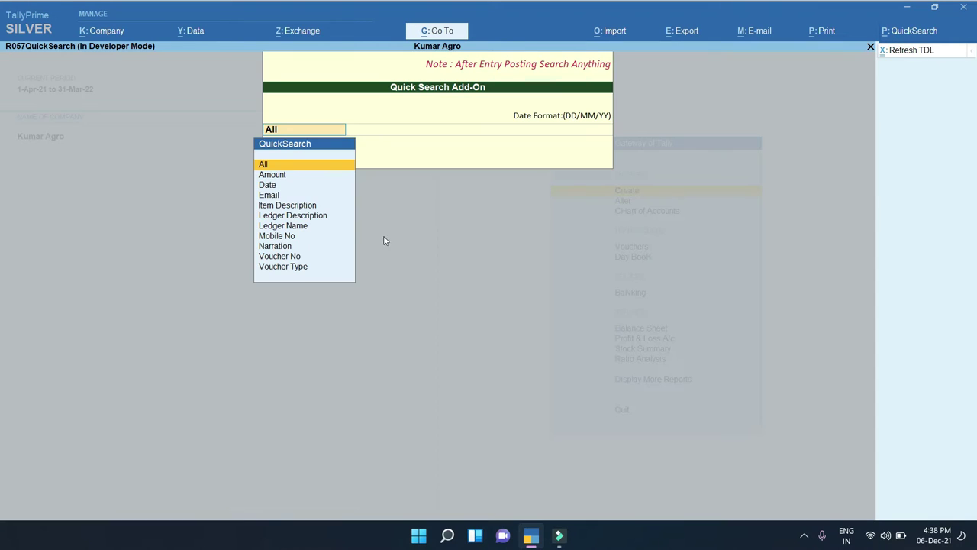
# Select Amount as the search field and view its conditions
pyautogui.click(276, 175)
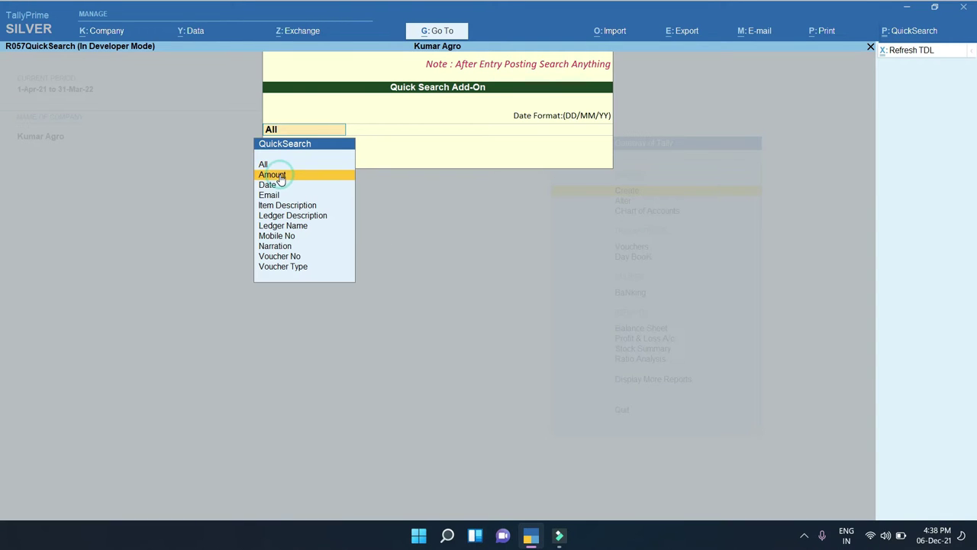
pyautogui.press('Return')
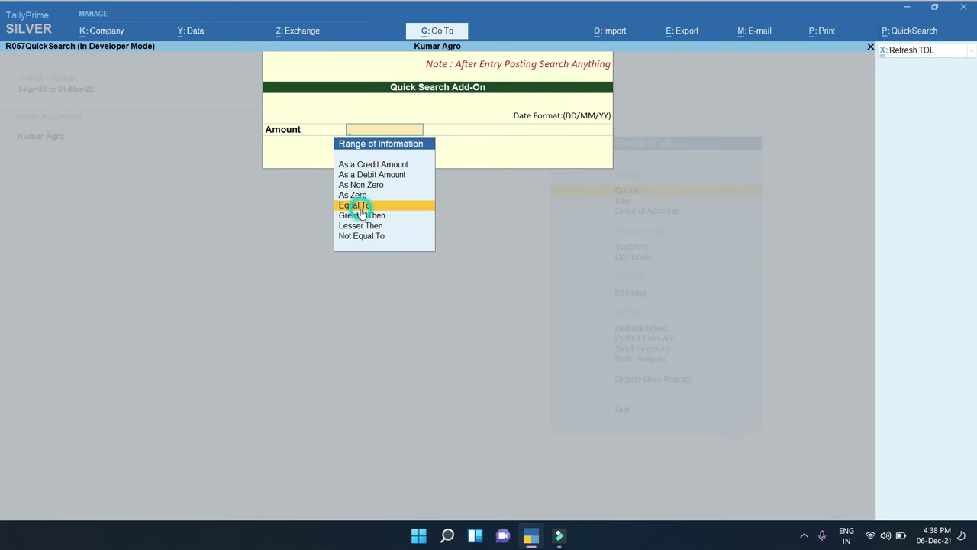
pyautogui.press('Escape')
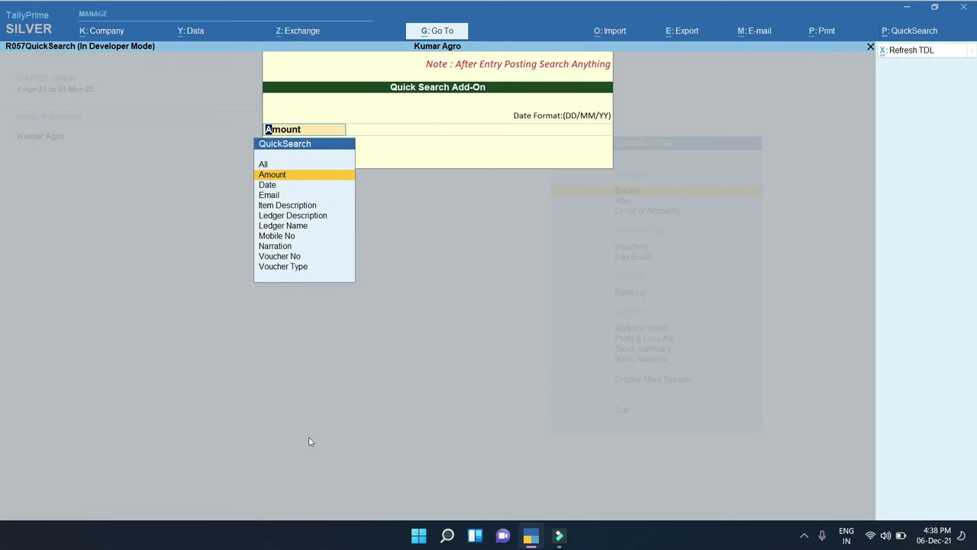
pyautogui.press('Return')
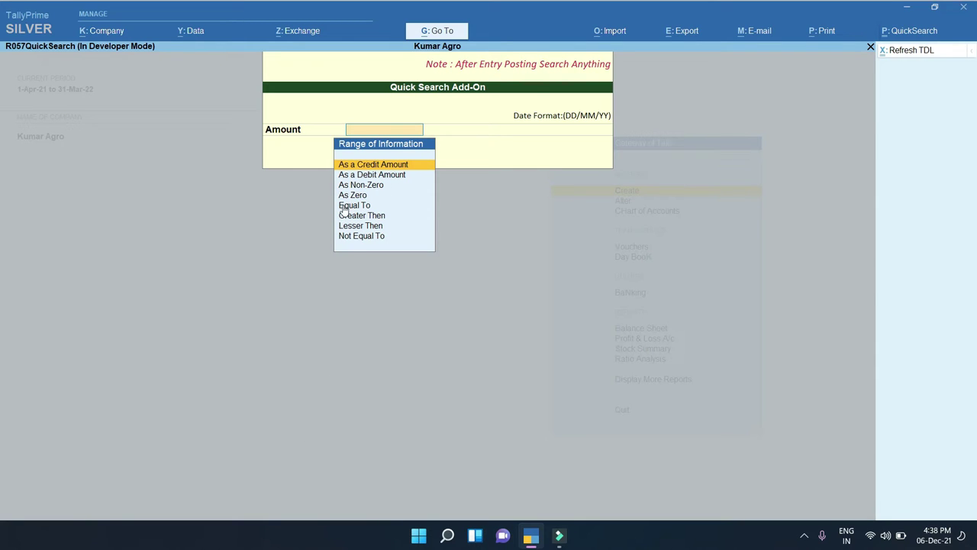
pyautogui.press('BackSpace')
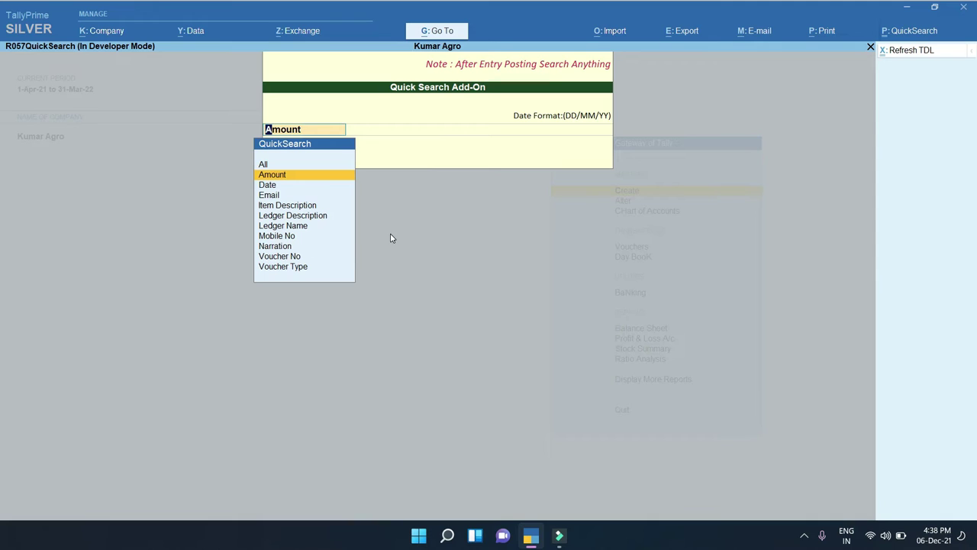
# Review the search conditions offered for Date and for Email (Containing)
pyautogui.press('Down')
pyautogui.press('Return')
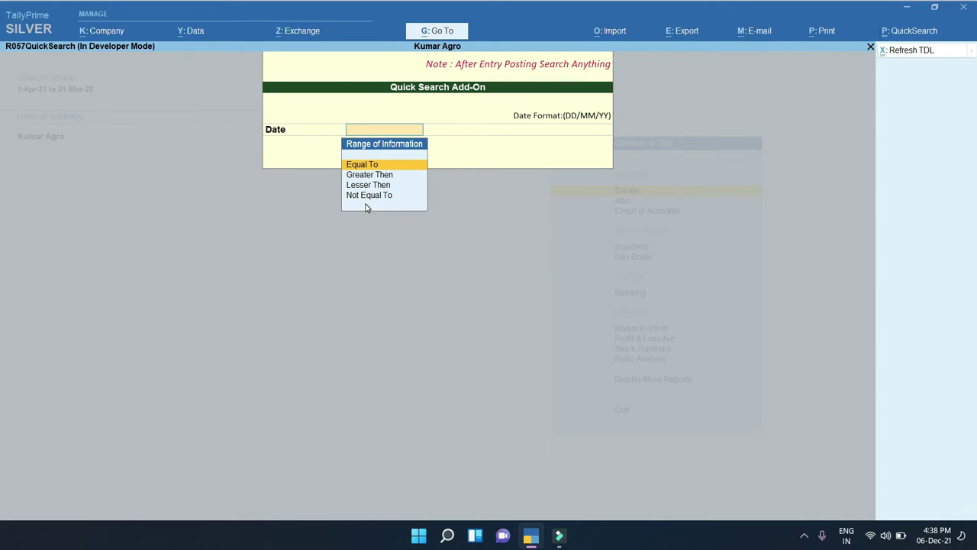
pyautogui.press('BackSpace')
pyautogui.press('Down')
pyautogui.press('Return')
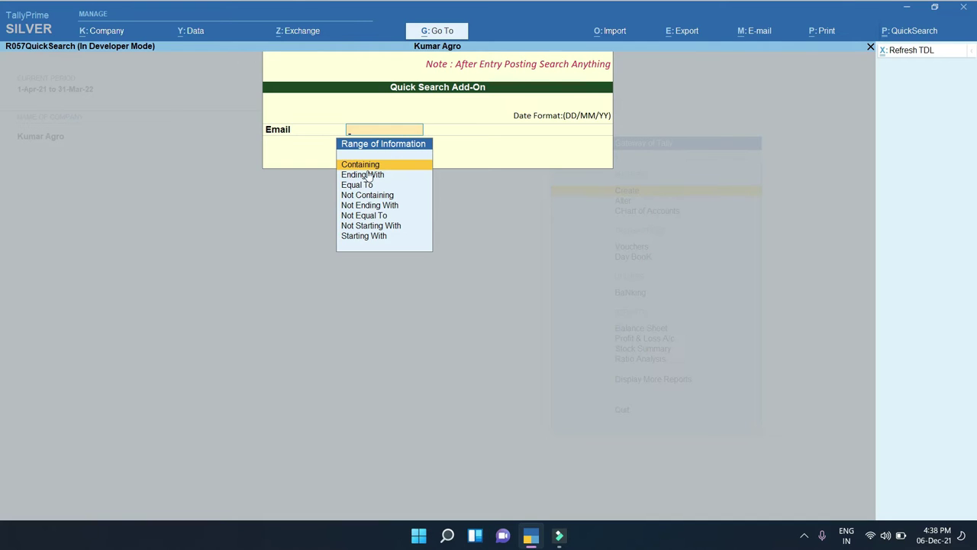
pyautogui.press('Return')
pyautogui.press('BackSpace')
pyautogui.press('BackSpace')
# Review Item Description's conditions, then settle on Amount as the search field
pyautogui.press('Down')
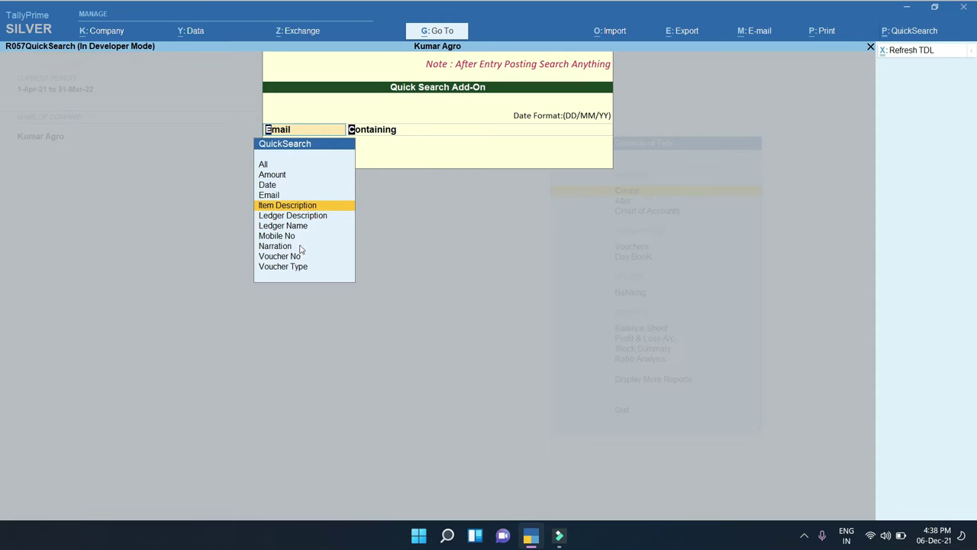
pyautogui.press('Return')
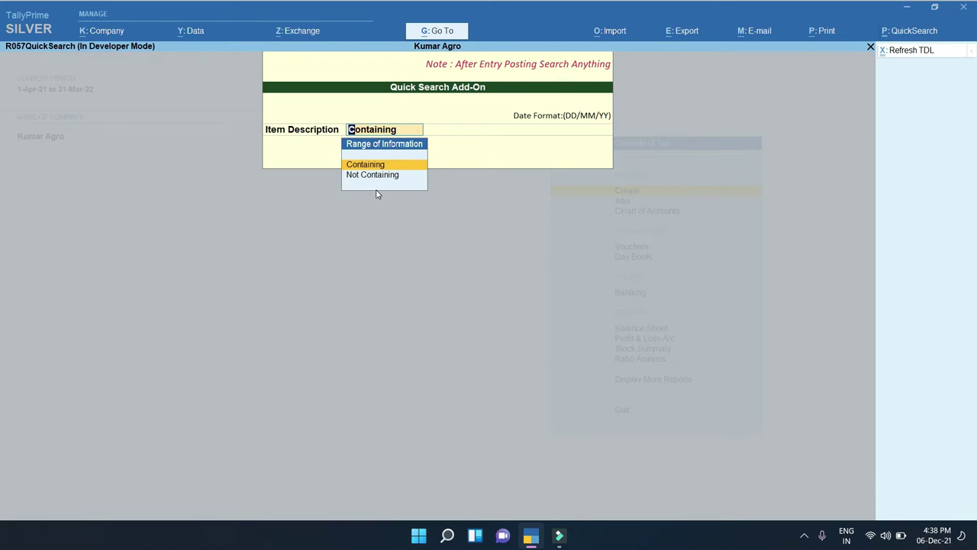
pyautogui.press('BackSpace')
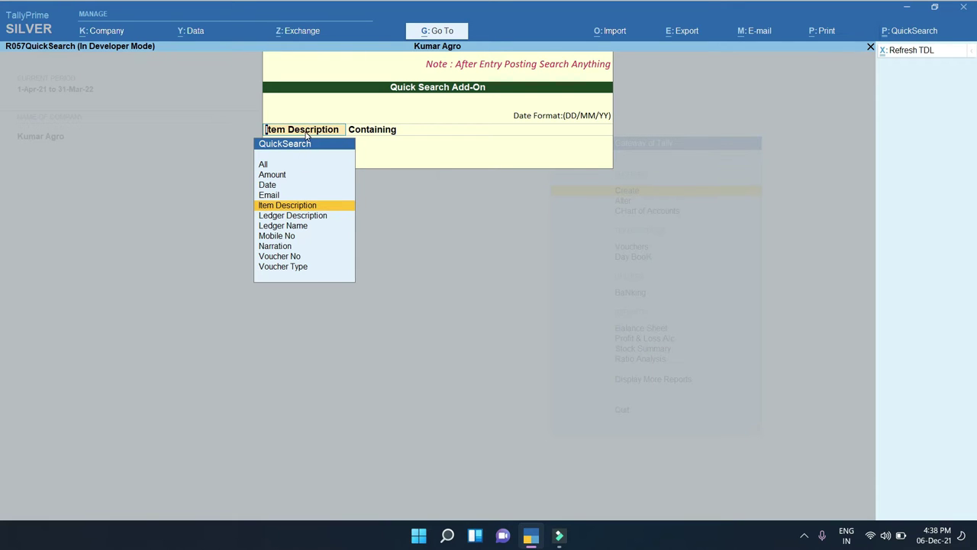
pyautogui.click(369, 133)
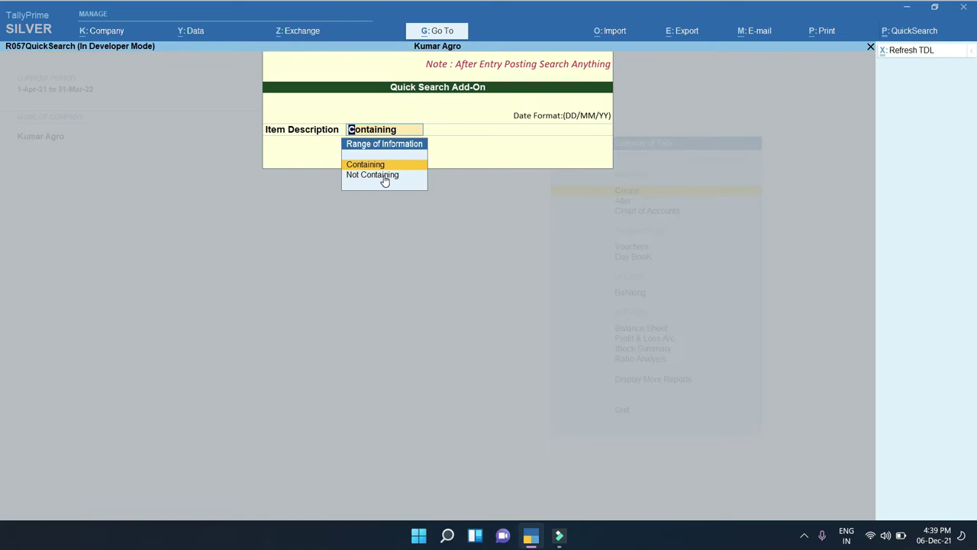
pyautogui.press('BackSpace')
pyautogui.click(282, 177)
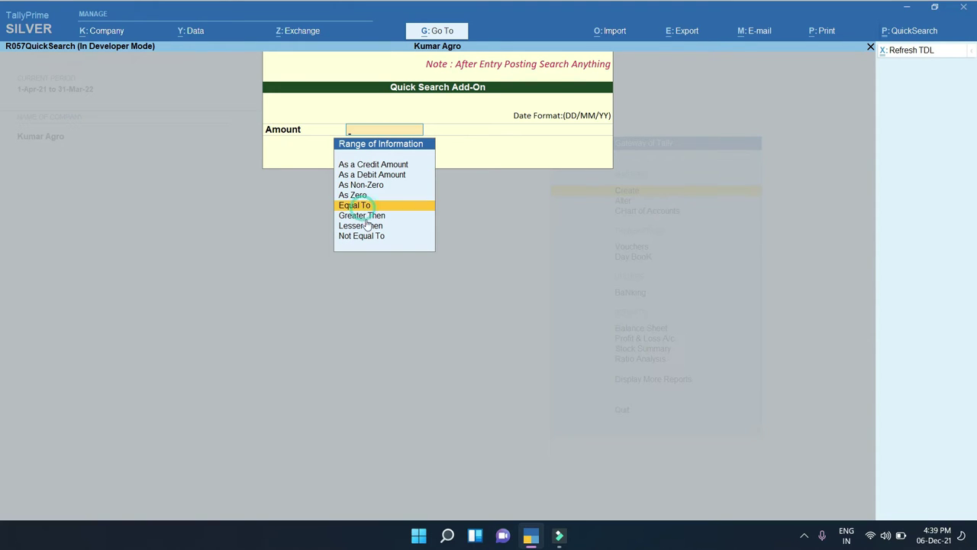
# Search for vouchers with amount Equal To 2200 and accept to list them
pyautogui.click(358, 205)
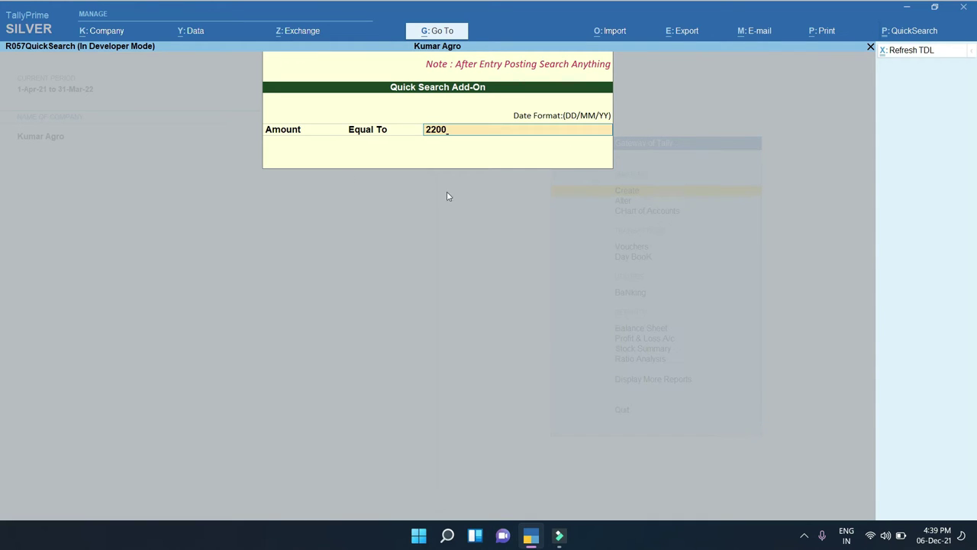
pyautogui.press('Return')
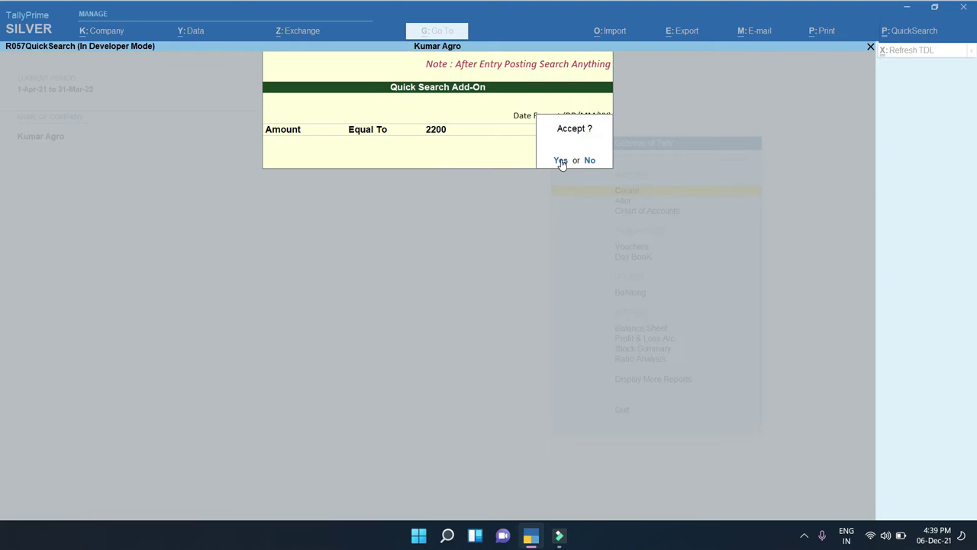
pyautogui.click(560, 162)
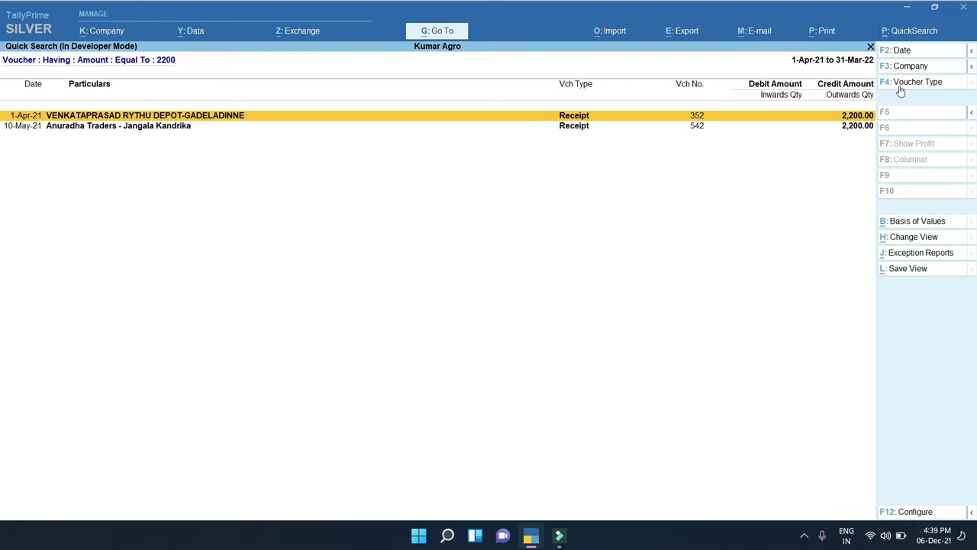
# Set the report period to 1-Apr-21 to 28-Aug-21, then close the report to Gateway
pyautogui.press('F2')
pyautogui.press('BackSpace')
pyautogui.press('Return')
pyautogui.press('BackSpace')
pyautogui.press('Return')
pyautogui.press('Escape')
pyautogui.press('Escape')
pyautogui.press('n')
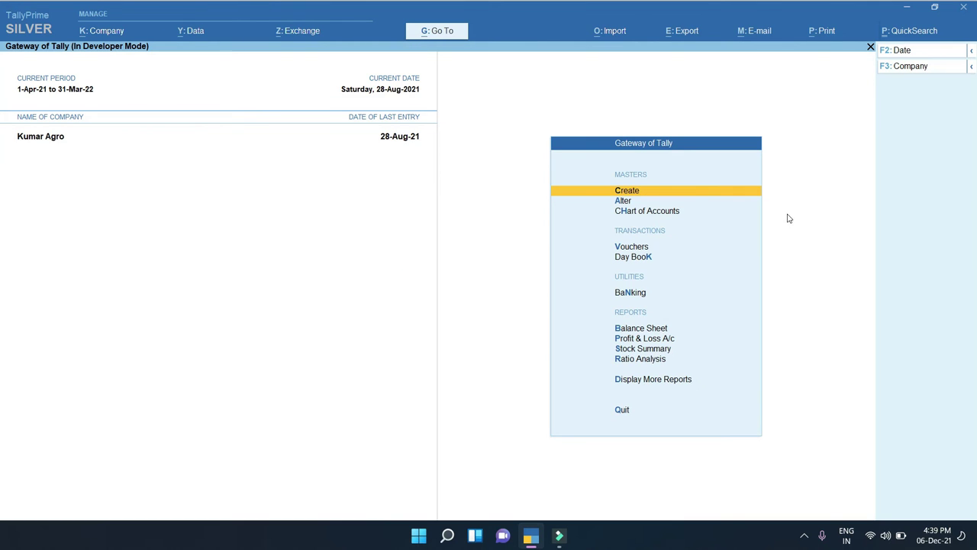
# Show the Day Book for 1-Apr-21 to 28-Aug-21 and browse its vouchers
pyautogui.press('F2')
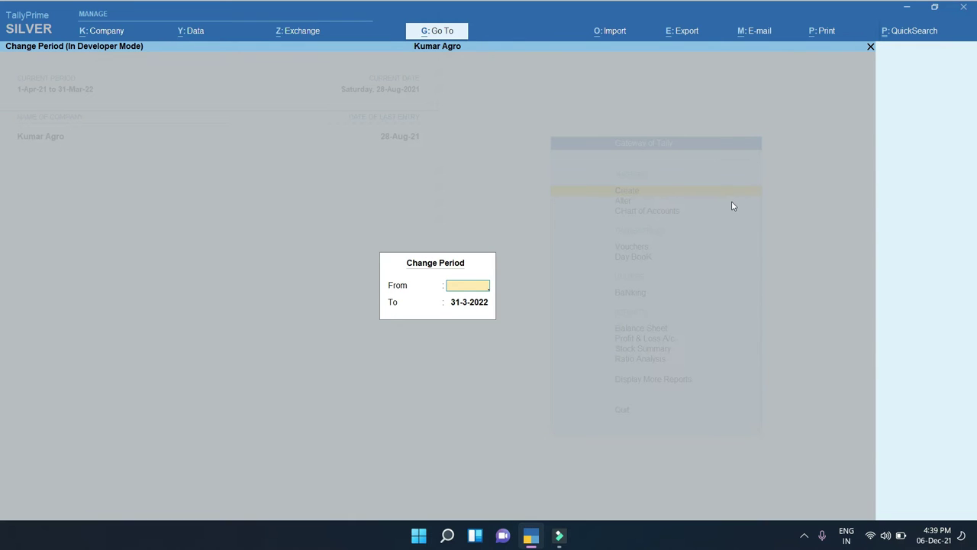
pyautogui.press('Escape')
pyautogui.press('Escape')
pyautogui.press('n')
pyautogui.press('d')
pyautogui.press('d')
pyautogui.press('F2')
pyautogui.press('Return')
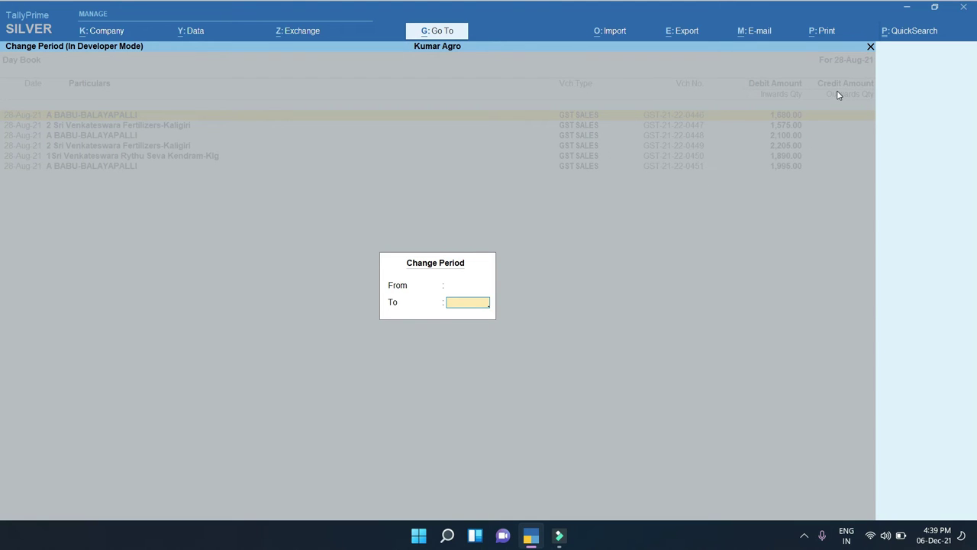
pyautogui.press('Return')
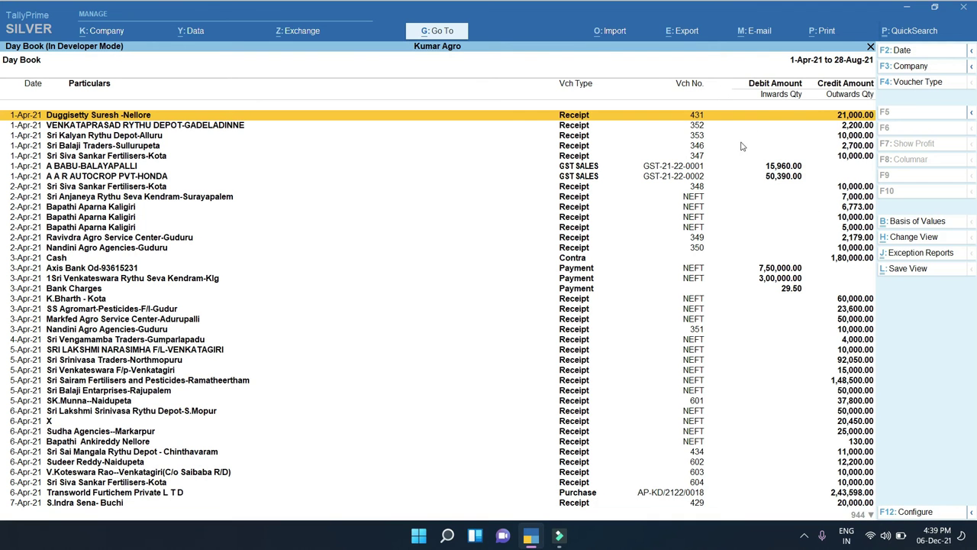
pyautogui.click(864, 127)
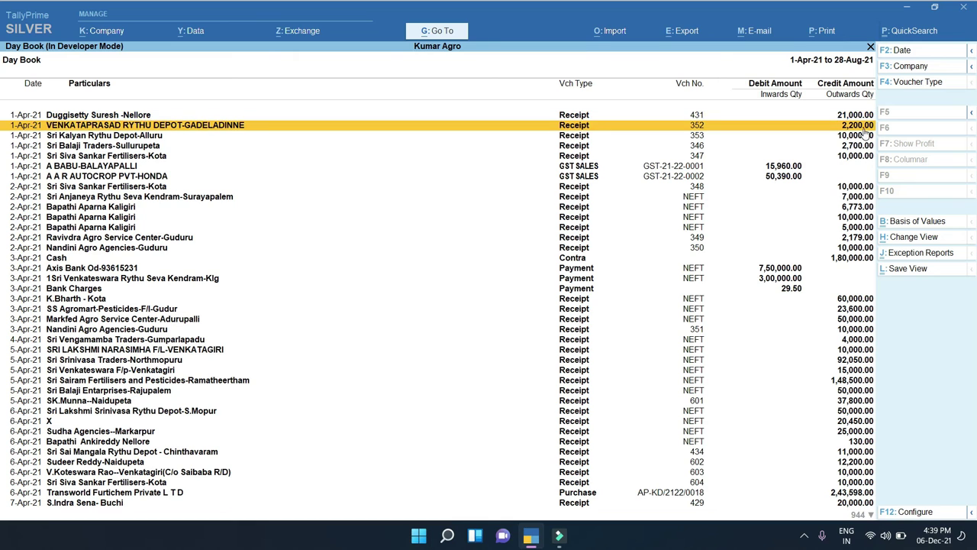
pyautogui.click(865, 360)
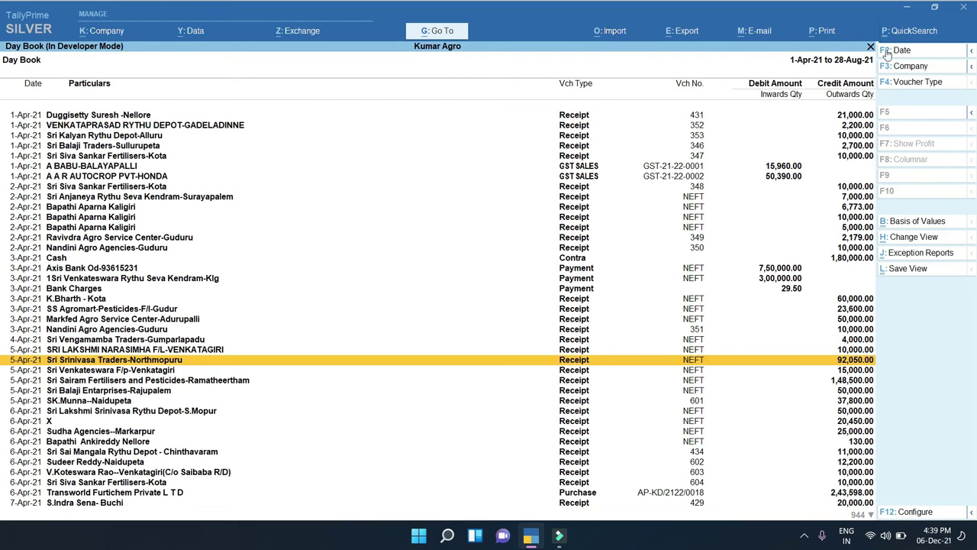
# Open and quit Quick Search, then leave the Day Book for the Gateway of Tally
pyautogui.click(902, 31)
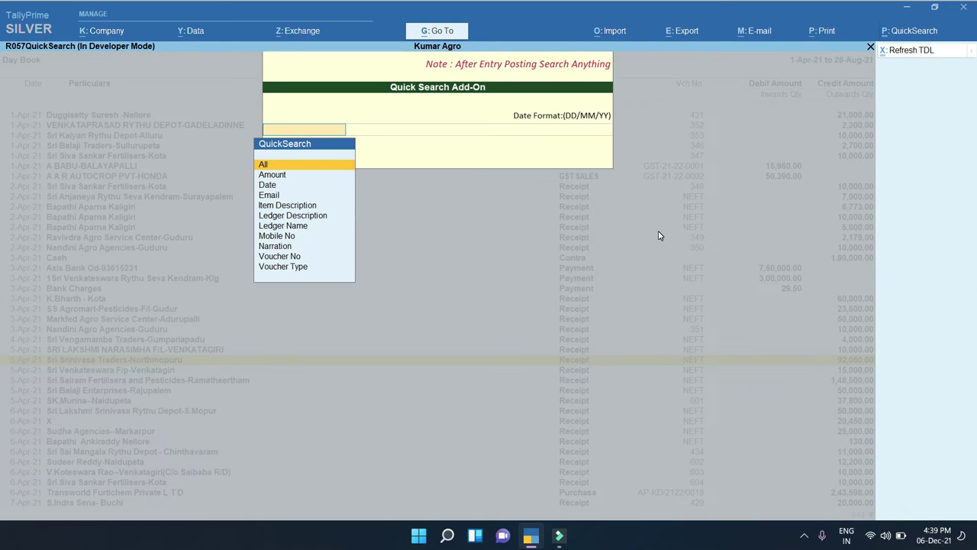
pyautogui.press('Escape')
pyautogui.press('y')
pyautogui.press('Escape')
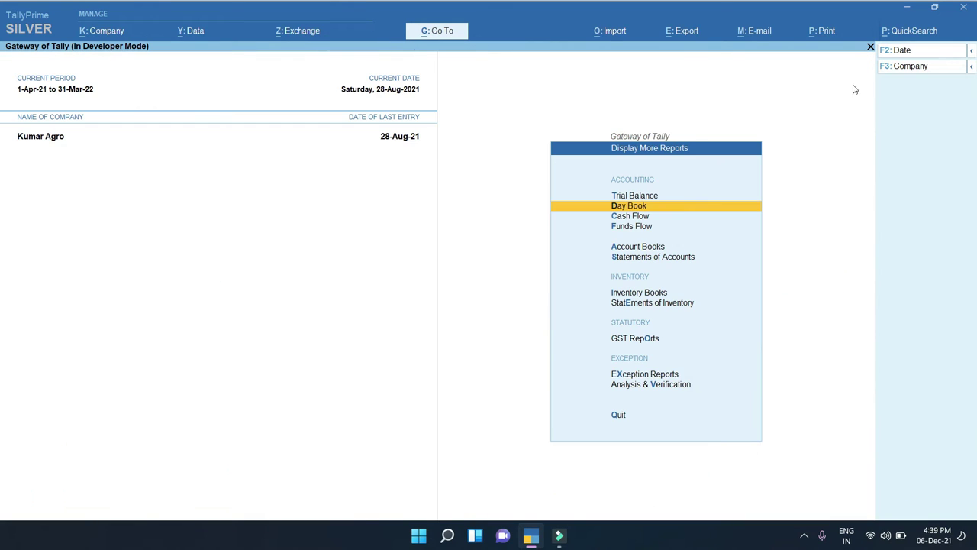
pyautogui.press('Escape')
# Reopen and quit Quick Search, then open and close the Day Book again
pyautogui.click(926, 31)
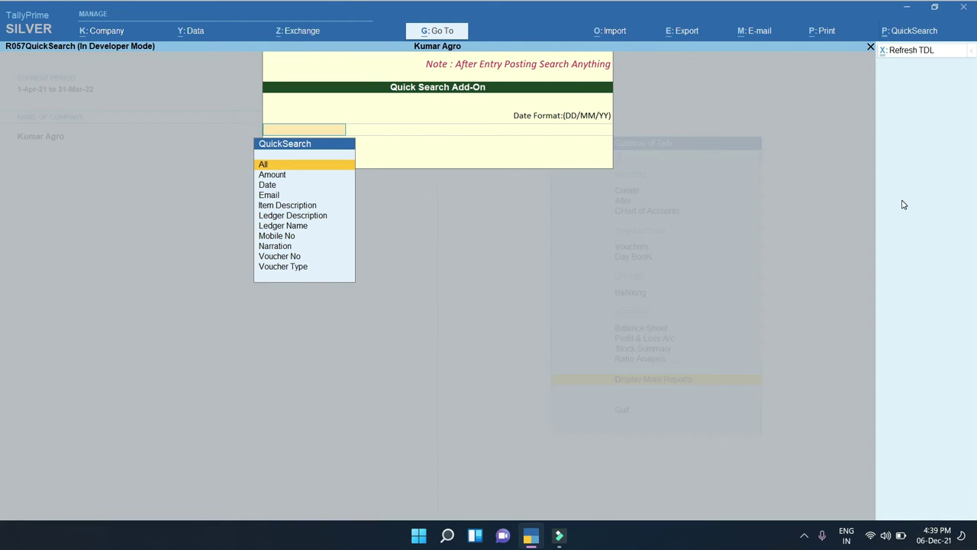
pyautogui.press('Escape')
pyautogui.press('y')
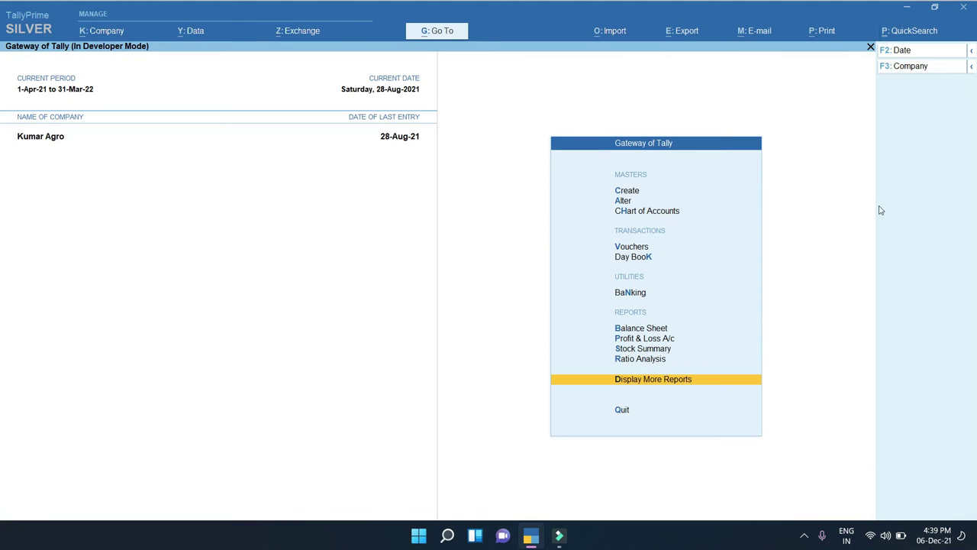
pyautogui.press('Return')
pyautogui.press('d')
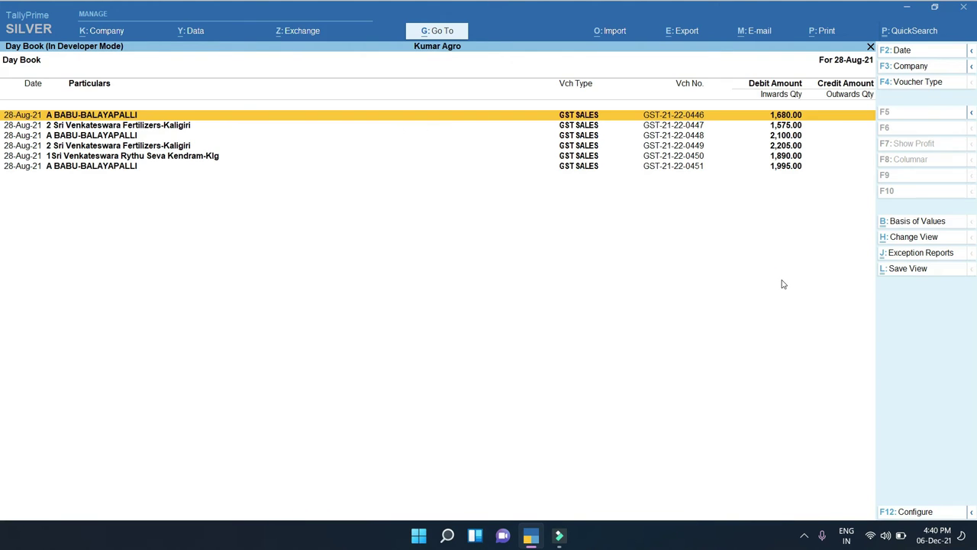
pyautogui.press('Escape')
pyautogui.press('Escape')
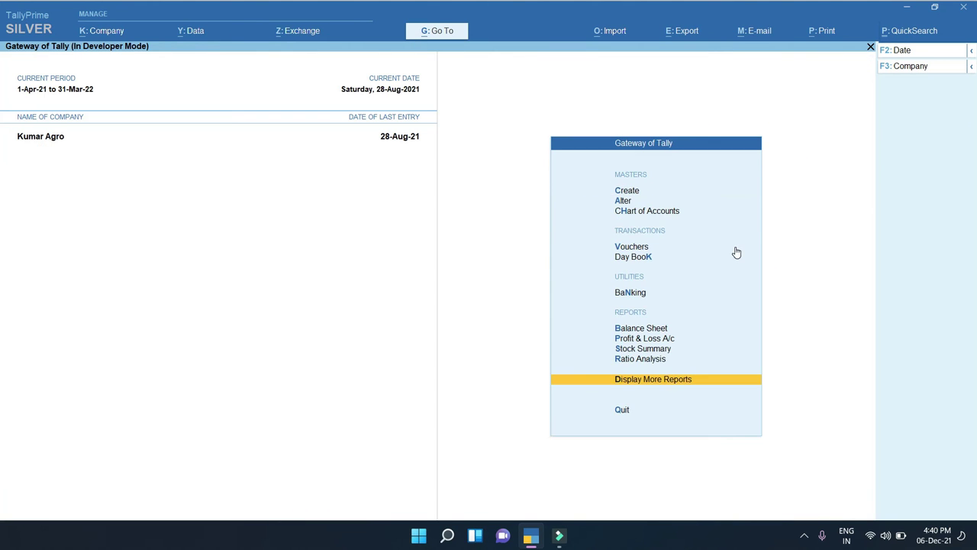
pyautogui.press('Escape')
# Start a Quick Search by Email with the Containing condition, then close the add-on
pyautogui.press('n')
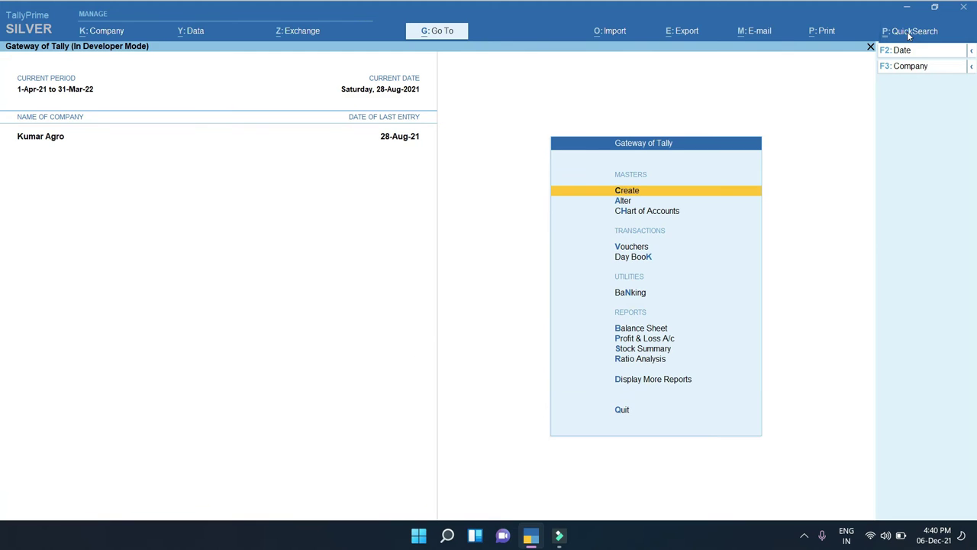
pyautogui.click(909, 32)
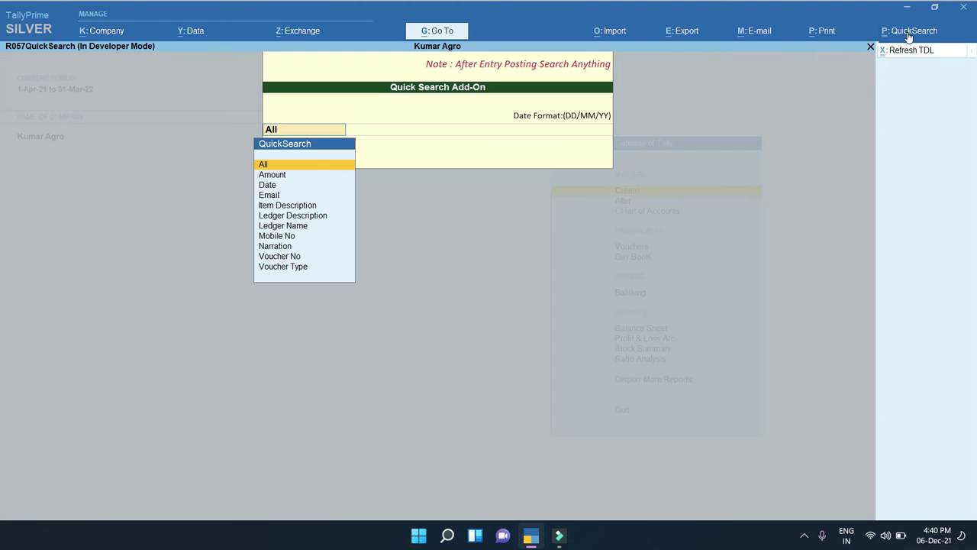
pyautogui.click(268, 196)
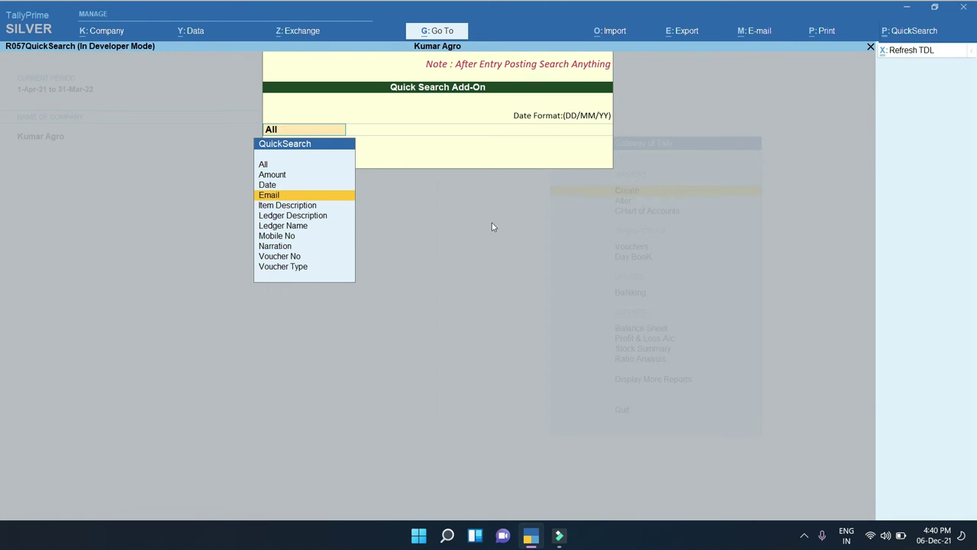
pyautogui.press('Return')
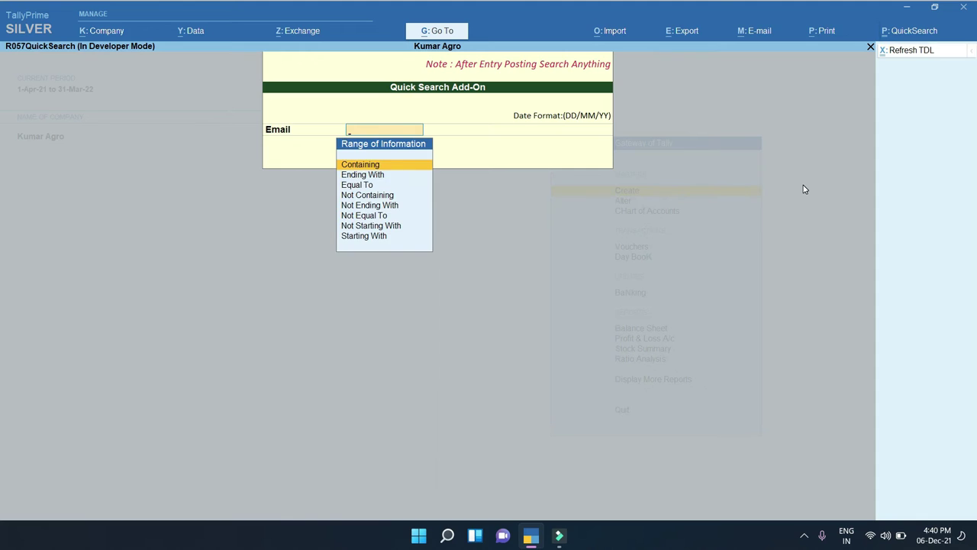
pyautogui.press('Return')
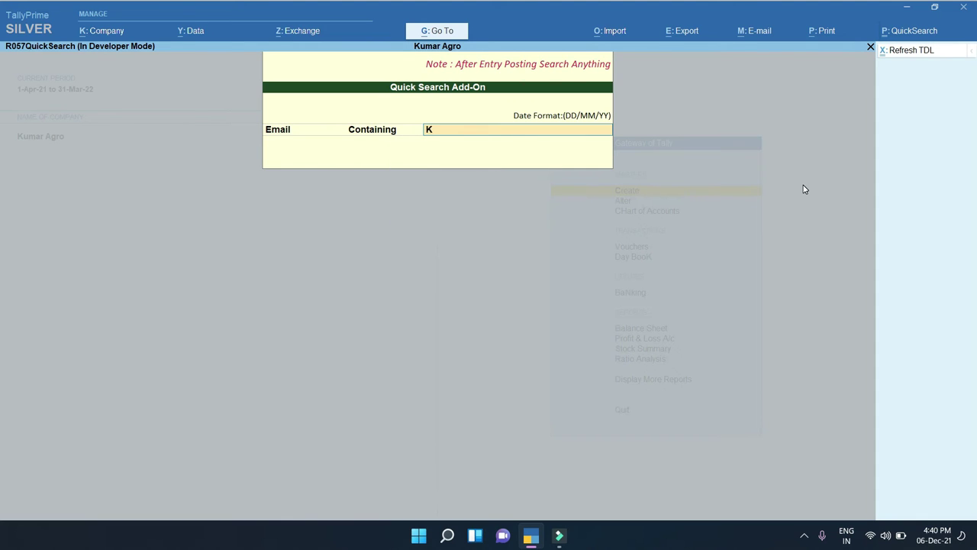
pyautogui.press('Escape')
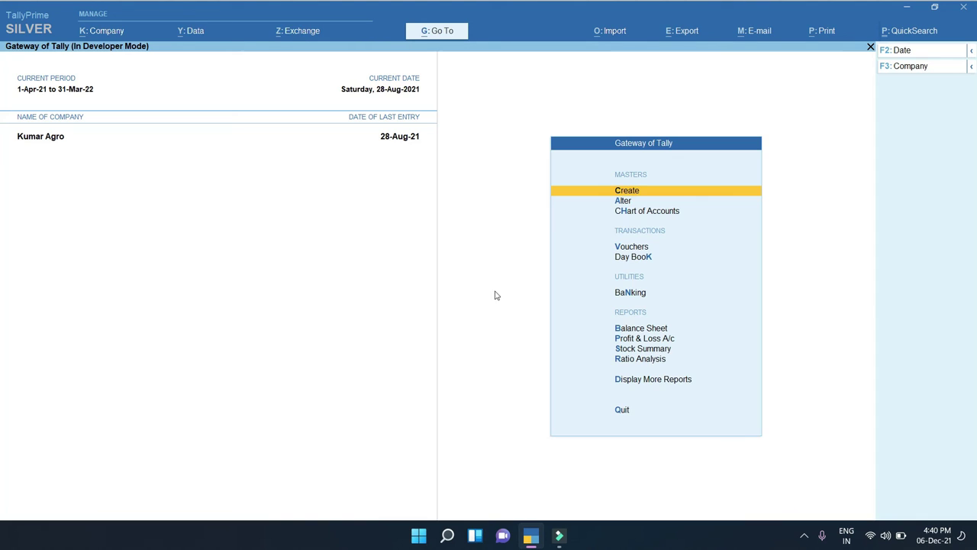
# Open the 1Sri Venkateswara Rythu Seva Kendram-Klg ledger via Alter > Ledger
pyautogui.press('a')
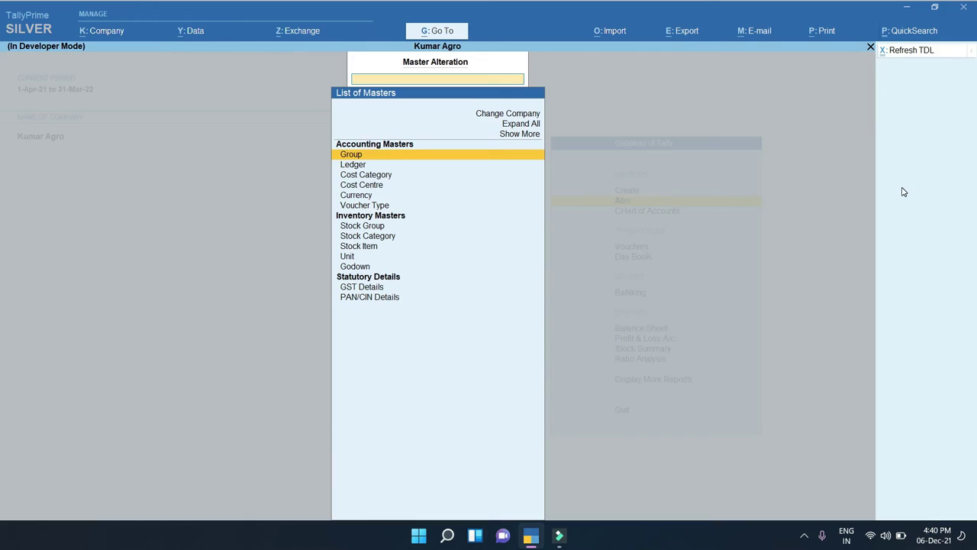
pyautogui.press('Escape')
pyautogui.press('Down')
pyautogui.press('Up')
pyautogui.press('Return')
pyautogui.press('Down')
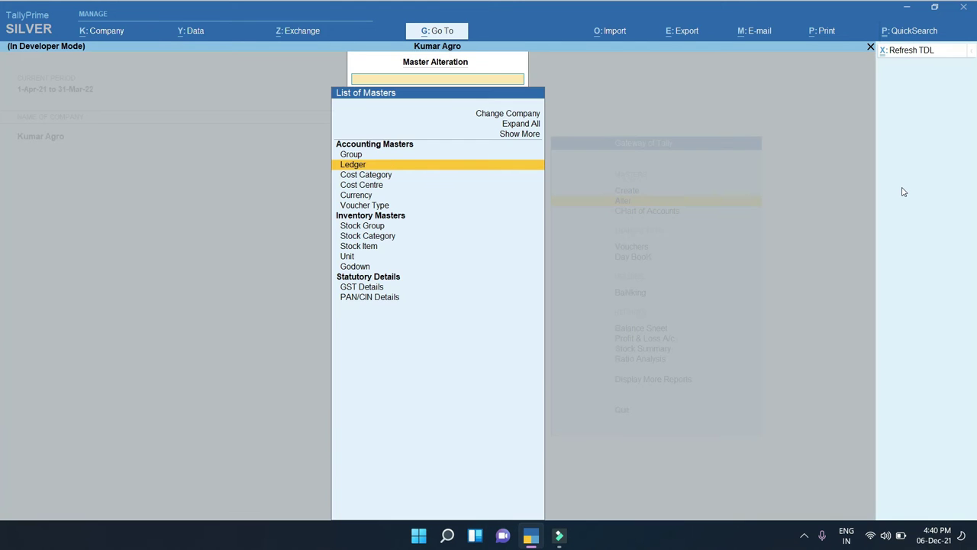
pyautogui.press('Return')
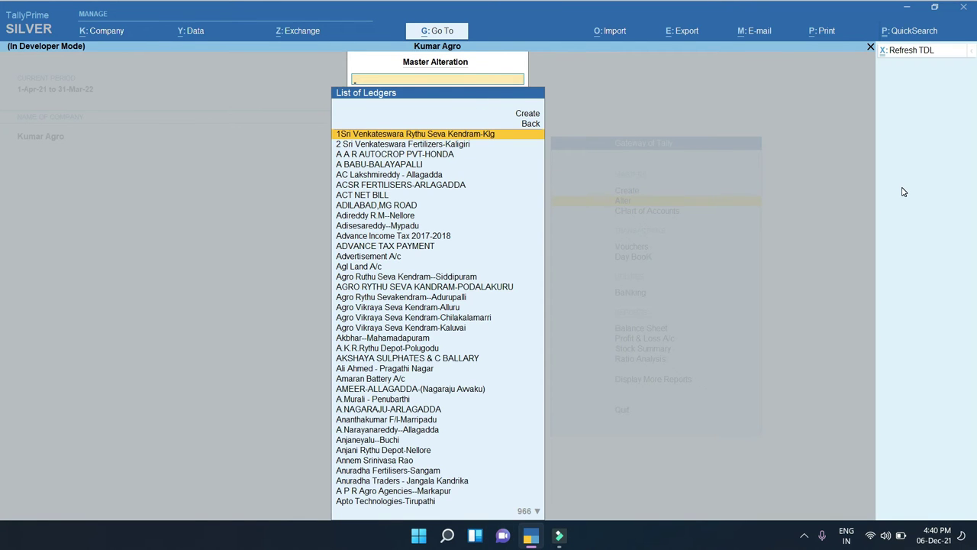
pyautogui.press('Return')
# Set Provide Contact Details to Yes, check the contact e-mail, and accept the ledger
pyautogui.press('Return')
pyautogui.press('Return')
pyautogui.press('Return')
pyautogui.press('Return')
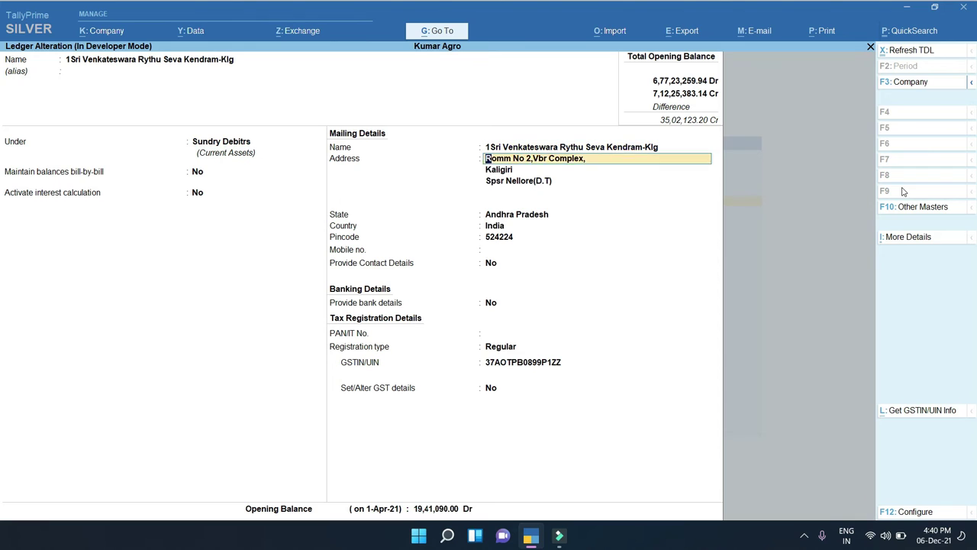
pyautogui.press('Return')
pyautogui.press('Return')
pyautogui.press('Return')
pyautogui.press('Return')
pyautogui.press('Return')
pyautogui.press('Return')
pyautogui.press('Return')
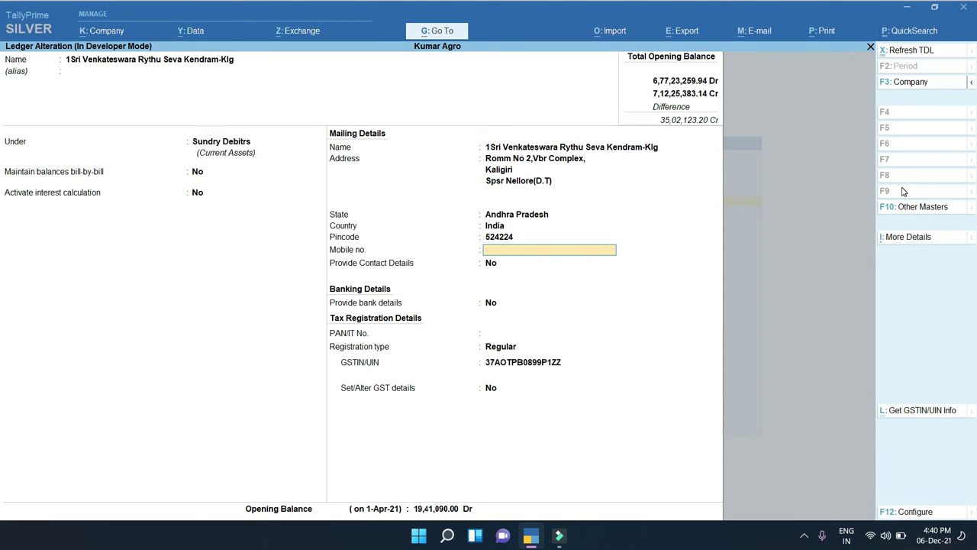
pyautogui.press('Return')
pyautogui.write('y')
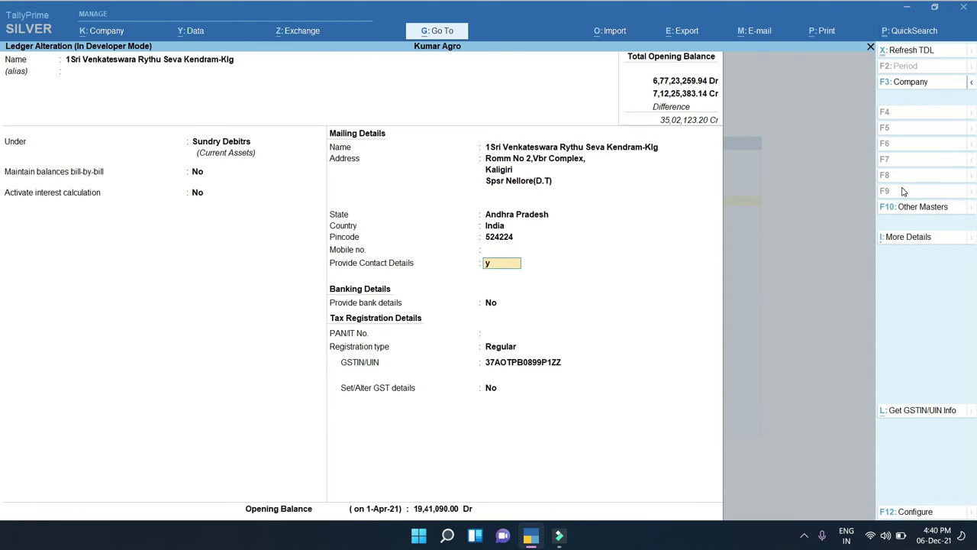
pyautogui.press('Return')
pyautogui.press('Return')
pyautogui.press('Return')
pyautogui.press('Return')
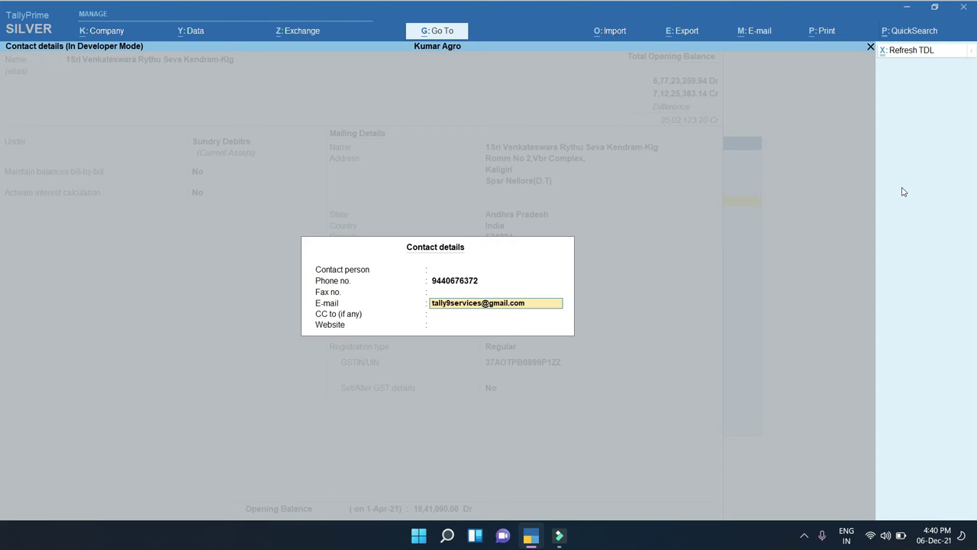
pyautogui.press('Return')
pyautogui.press('Return')
pyautogui.press('Return')
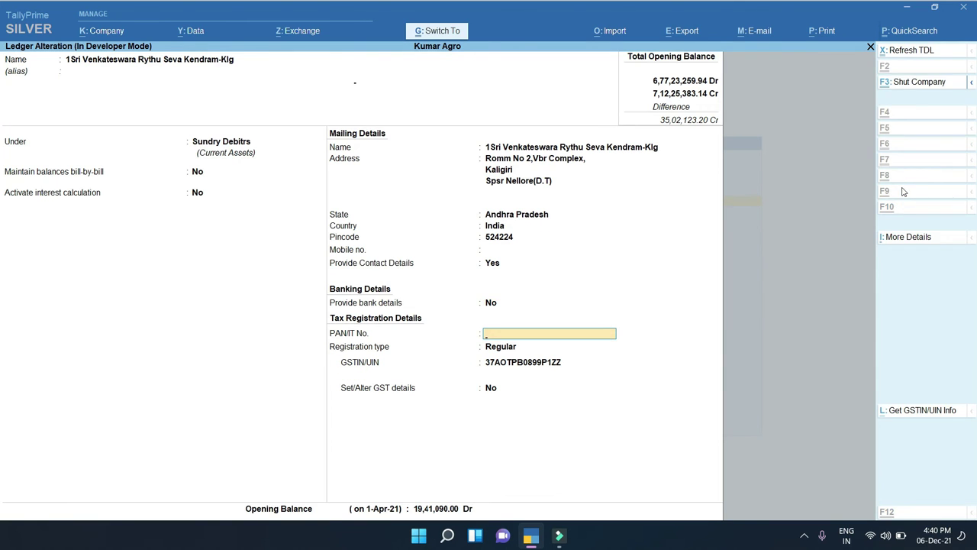
pyautogui.hotkey('ctrl', 'a')
pyautogui.press('Return')
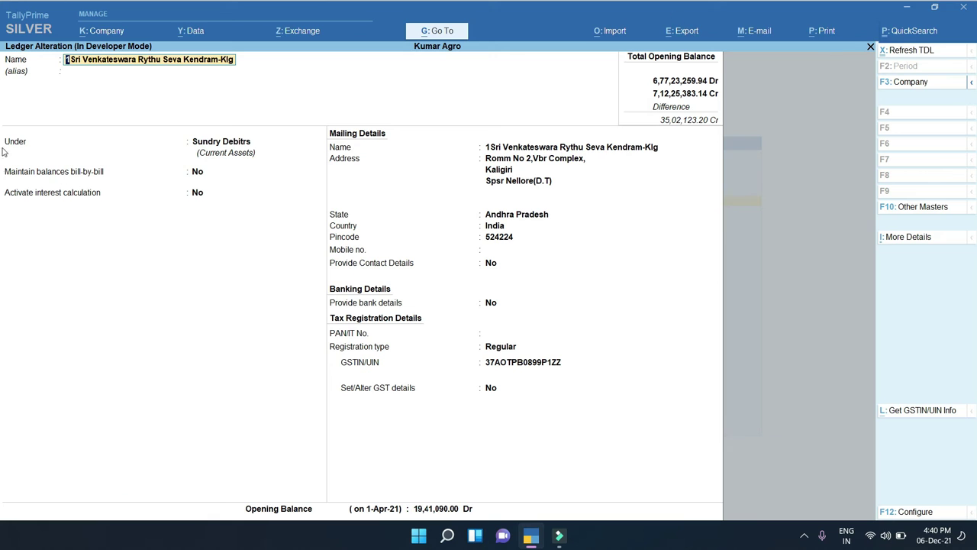
pyautogui.press('Escape')
pyautogui.press('Escape')
pyautogui.press('Escape')
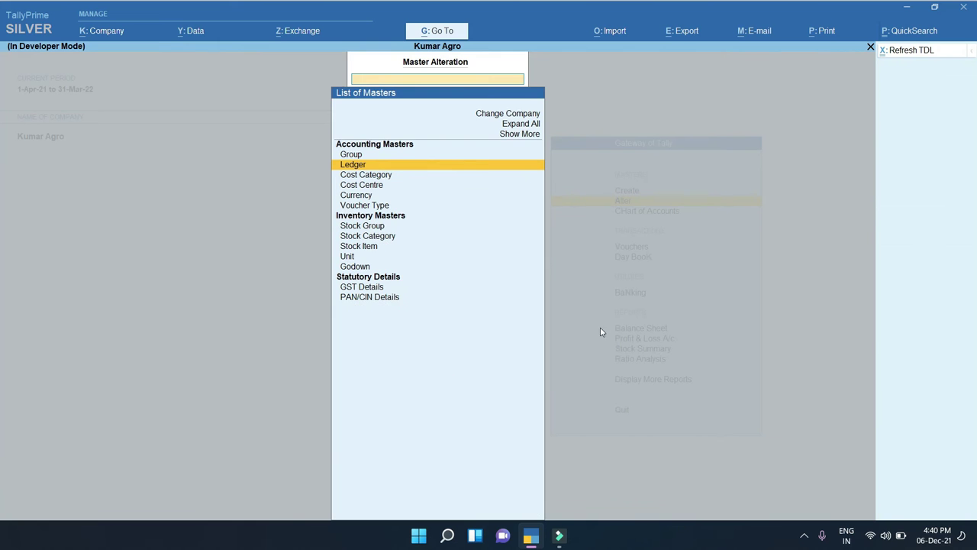
# Quick Search vouchers by Email Containing the customer's e-mail address and confirm the search
pyautogui.press('Escape')
pyautogui.press('Escape')
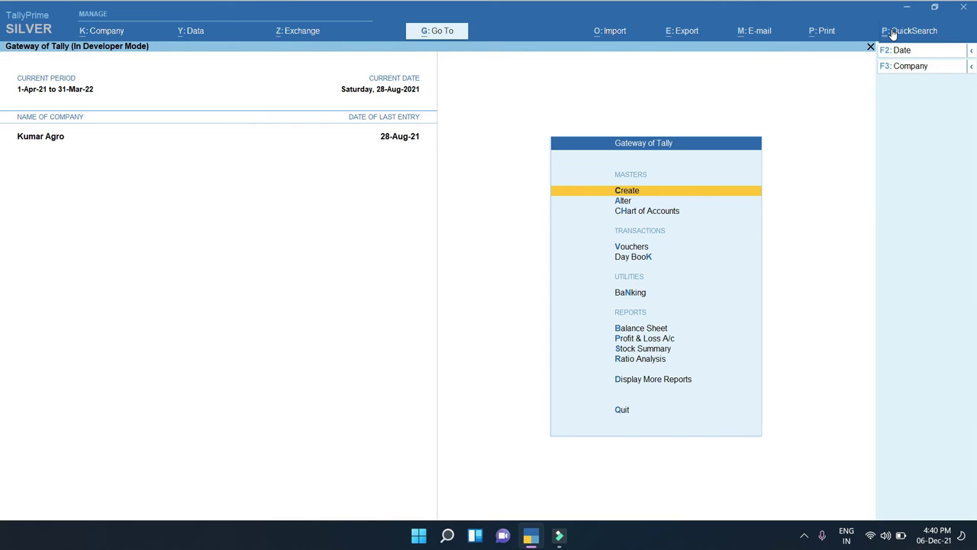
pyautogui.hotkey('ctrl', 'p')
pyautogui.click(267, 195)
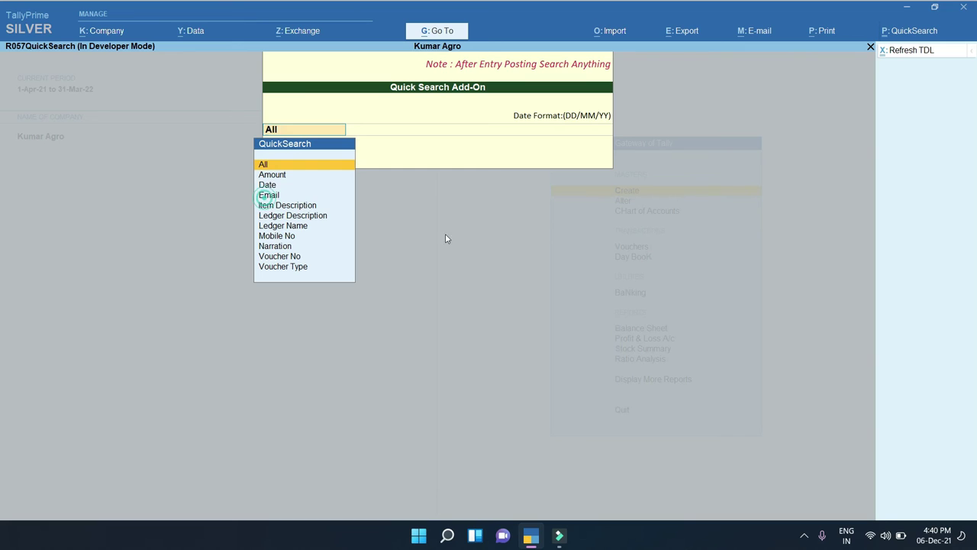
pyautogui.press('Return')
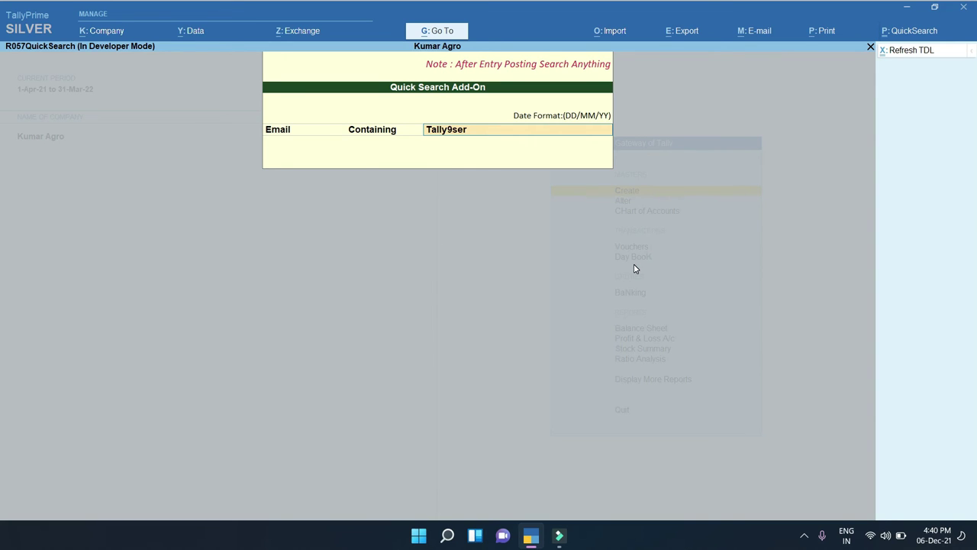
pyautogui.press('Return')
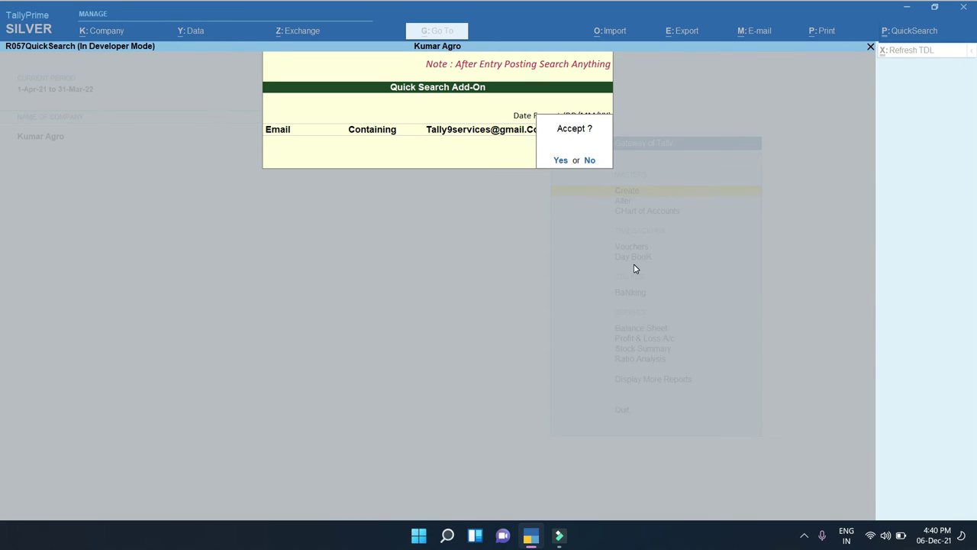
pyautogui.press('Return')
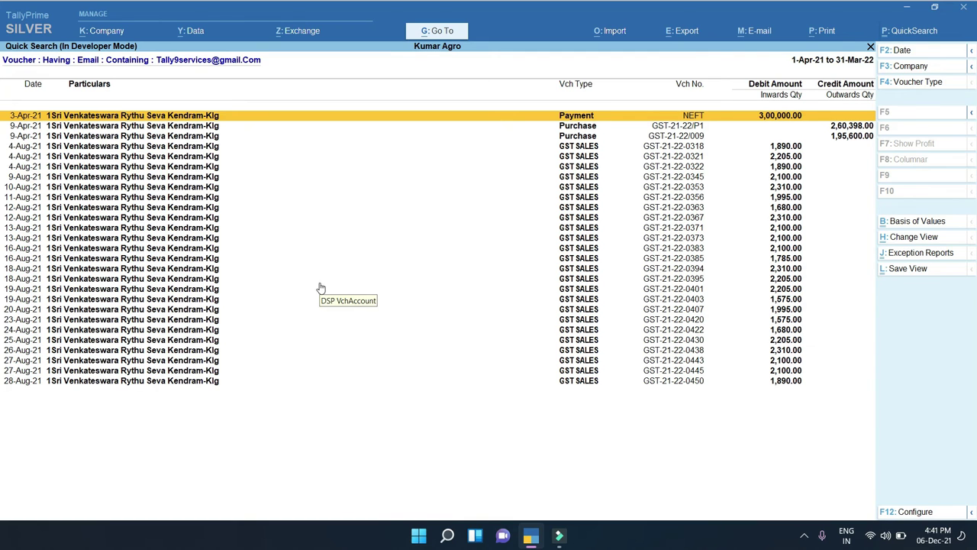
# Open the 3-Apr-21 NEFT payment voucher and alter its party ledger
pyautogui.press('Return')
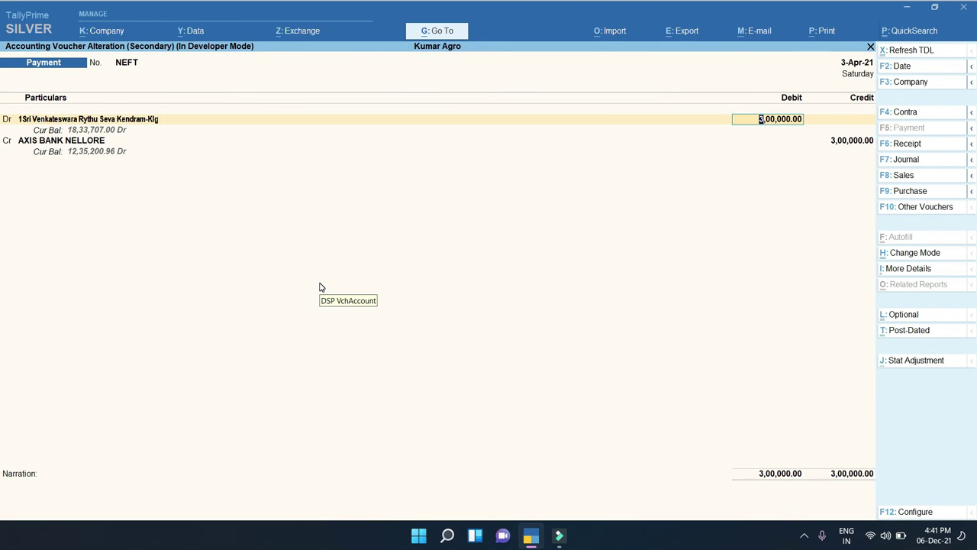
pyautogui.hotkey('ctrl', 'Return')
pyautogui.press('Return')
pyautogui.press('Return')
pyautogui.press('Return')
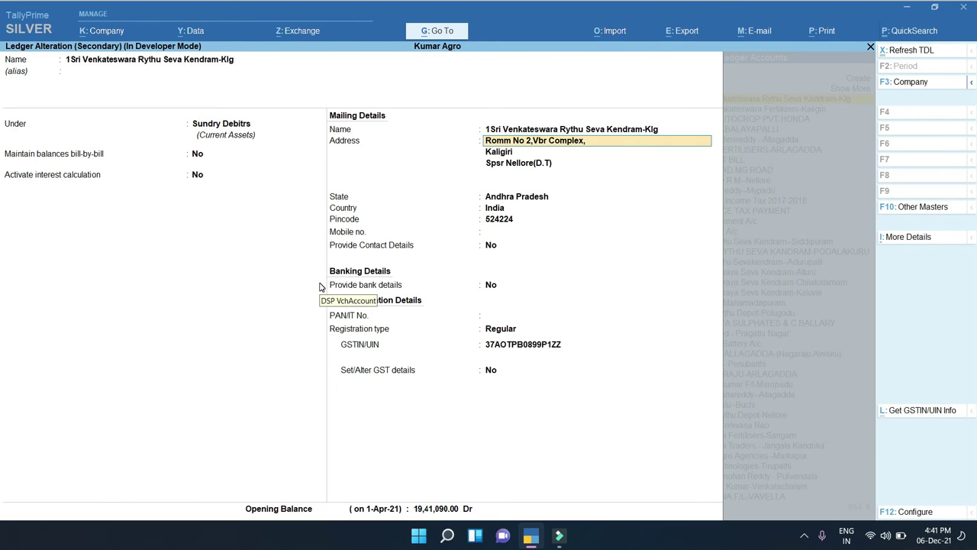
pyautogui.press('Return')
pyautogui.press('Return')
# Review the ledger's F12 options (mailing, contact, bank details) and close without changes
pyautogui.press('F12')
pyautogui.press('Down')
pyautogui.press('Down')
pyautogui.press('Down')
pyautogui.press('Down')
pyautogui.press('Down')
pyautogui.press('Down')
pyautogui.press('Down')
pyautogui.press('Down')
pyautogui.press('Down')
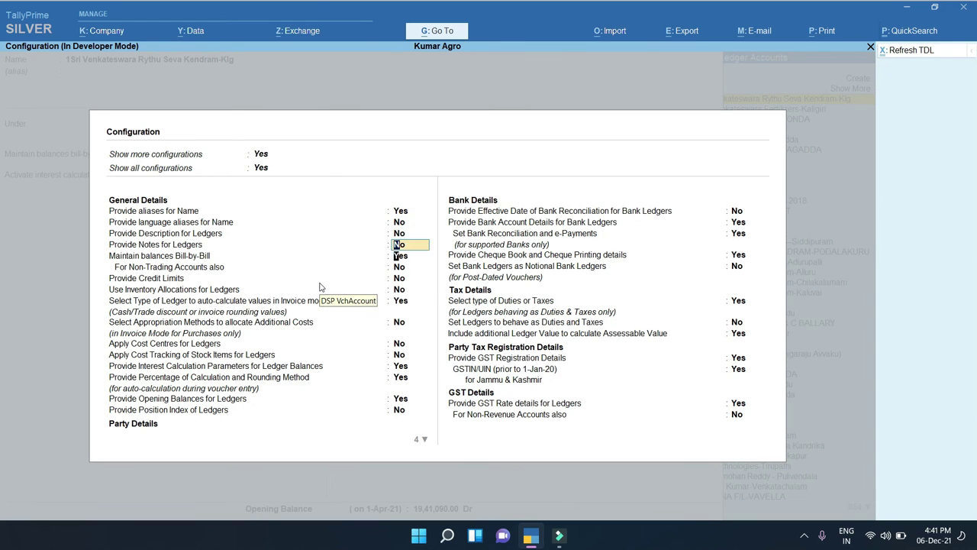
pyautogui.press('Down')
pyautogui.press('Down')
pyautogui.press('Down')
pyautogui.press('Down')
pyautogui.press('Down')
pyautogui.press('Down')
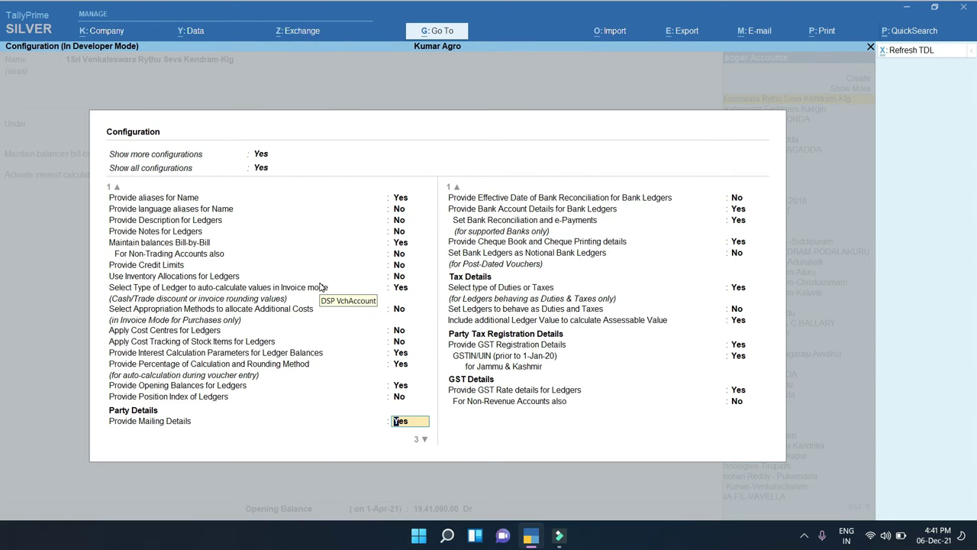
pyautogui.press('Down')
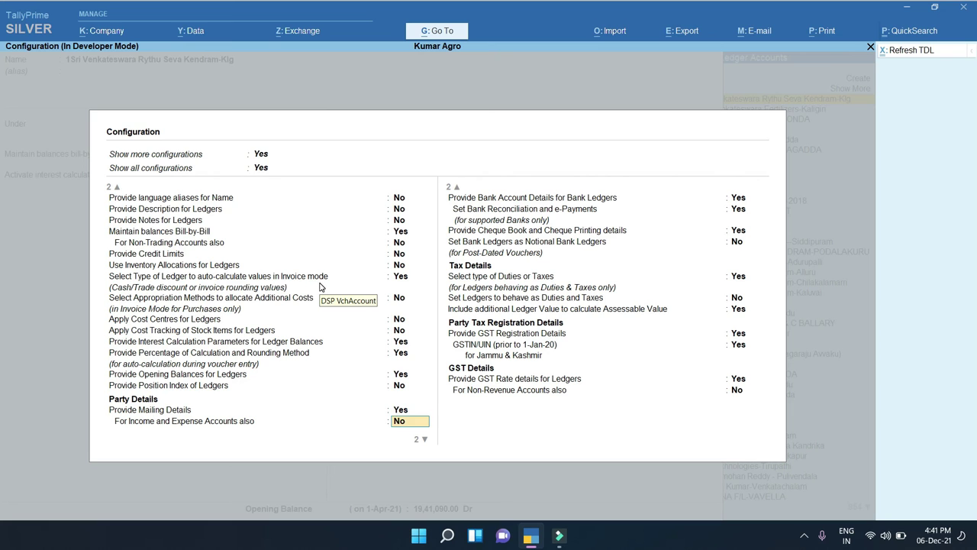
pyautogui.press('Down')
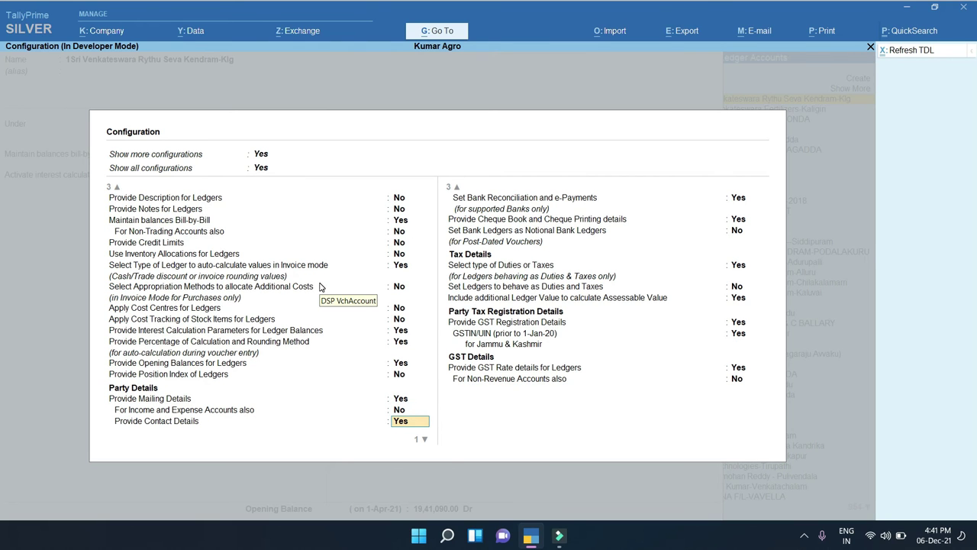
pyautogui.press('Down')
pyautogui.press('Down')
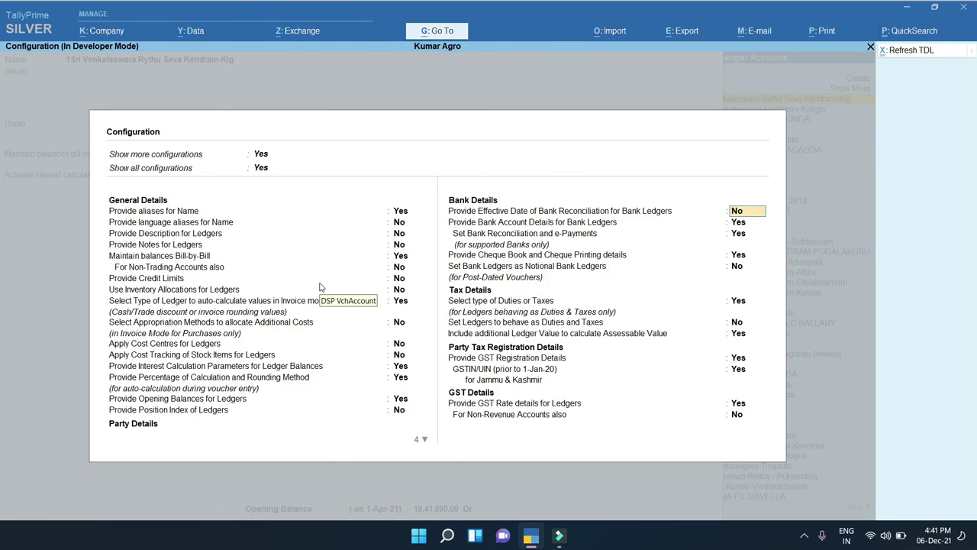
pyautogui.press('Up')
pyautogui.press('Down')
pyautogui.hotkey('ctrl', 'a')
pyautogui.press('Return')
pyautogui.press('Return')
pyautogui.press('Return')
pyautogui.press('Return')
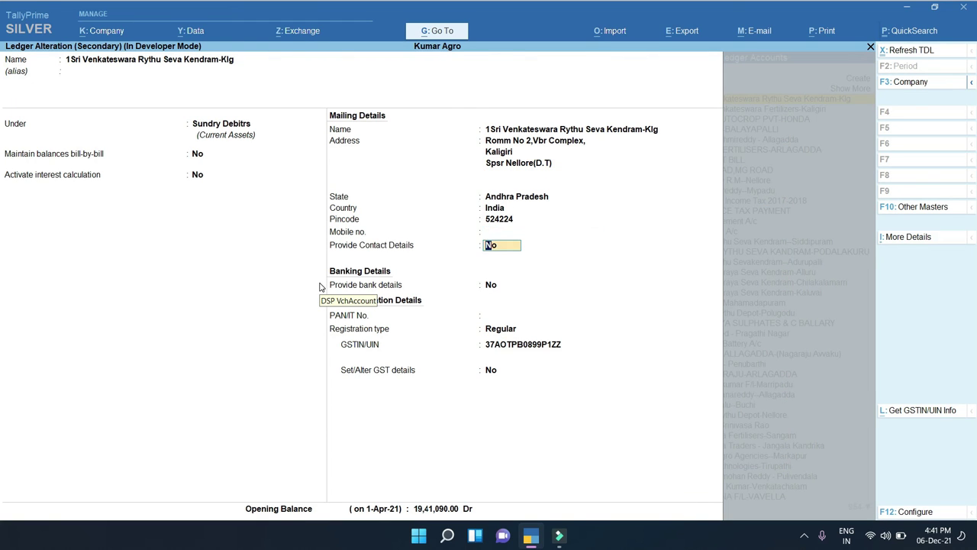
# Enter the customer's mobile number in Mobile no., save the ledger, and return to Gateway
pyautogui.press('Up')
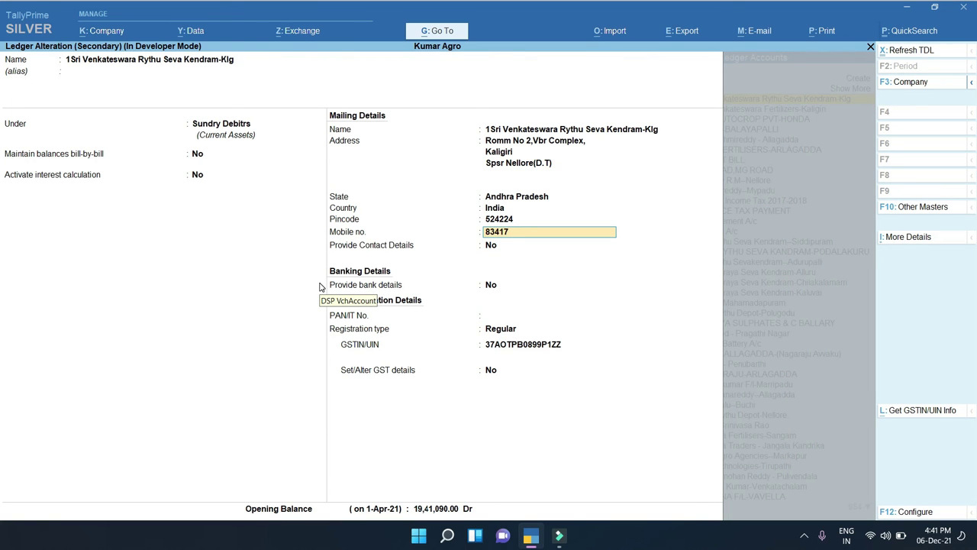
pyautogui.press('Return')
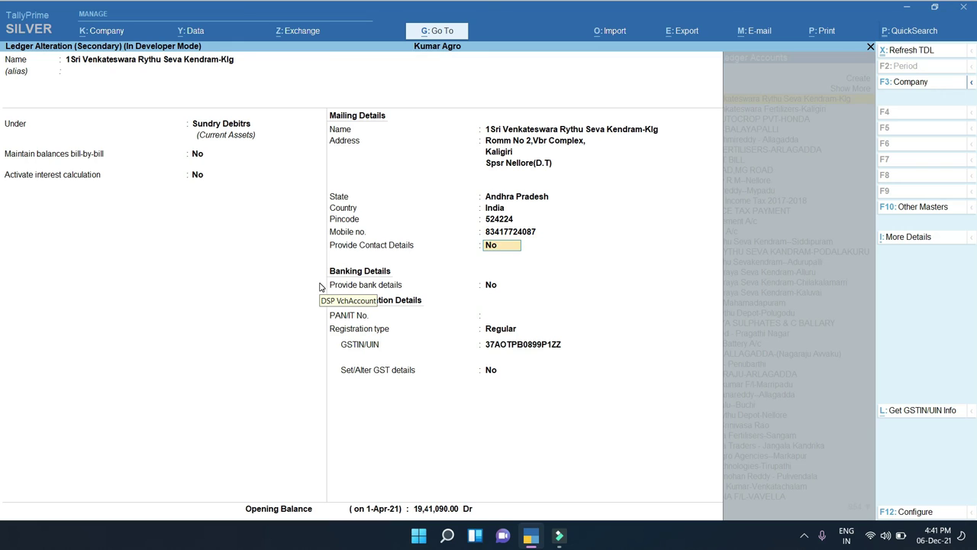
pyautogui.press('Up')
pyautogui.write('8')
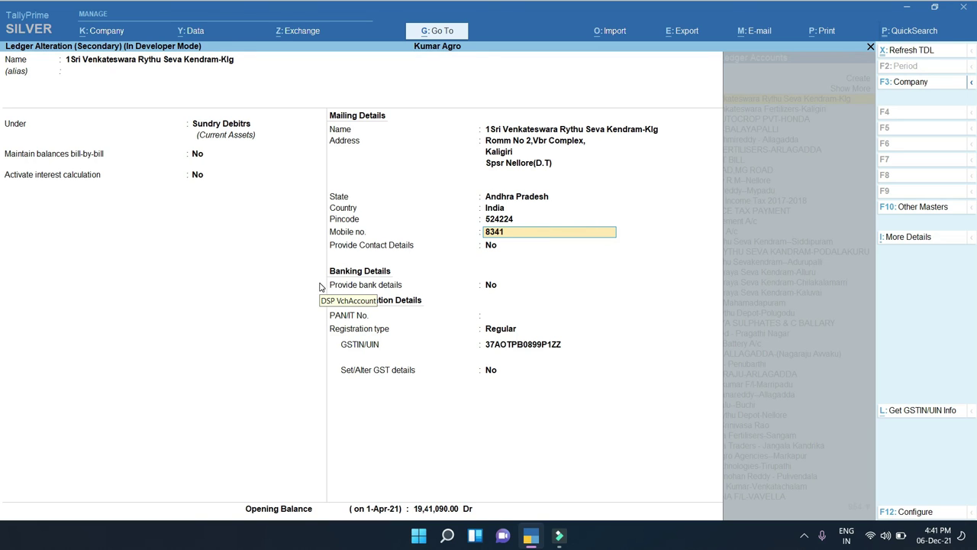
pyautogui.press('Return')
pyautogui.press('Return')
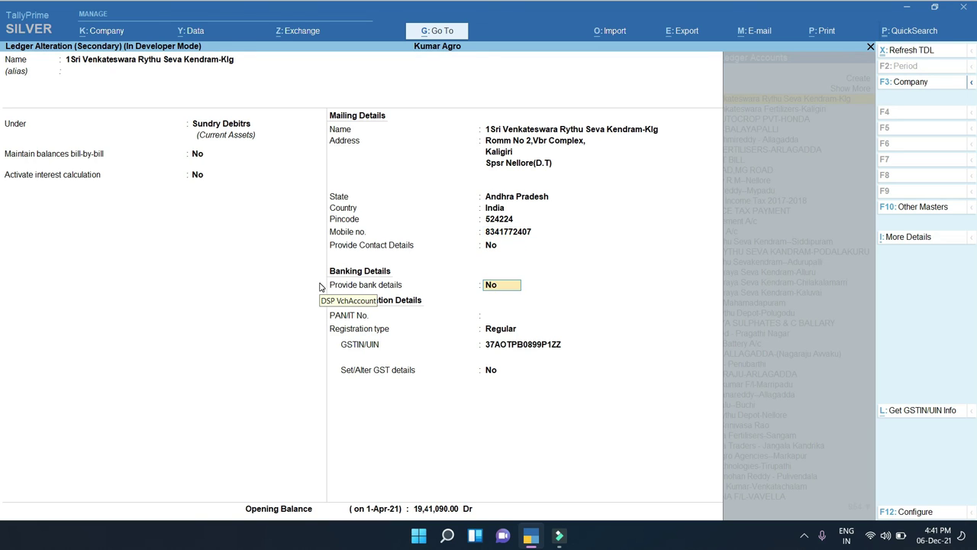
pyautogui.press('Return')
pyautogui.press('Return')
pyautogui.press('Return')
pyautogui.hotkey('ctrl', 'a')
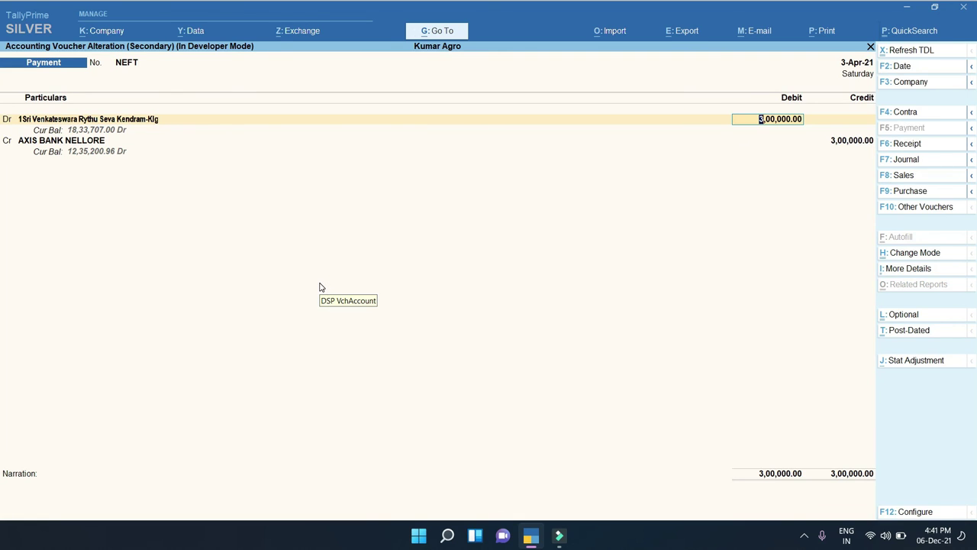
pyautogui.press('Escape')
pyautogui.press('Escape')
pyautogui.press('Escape')
pyautogui.click(902, 32)
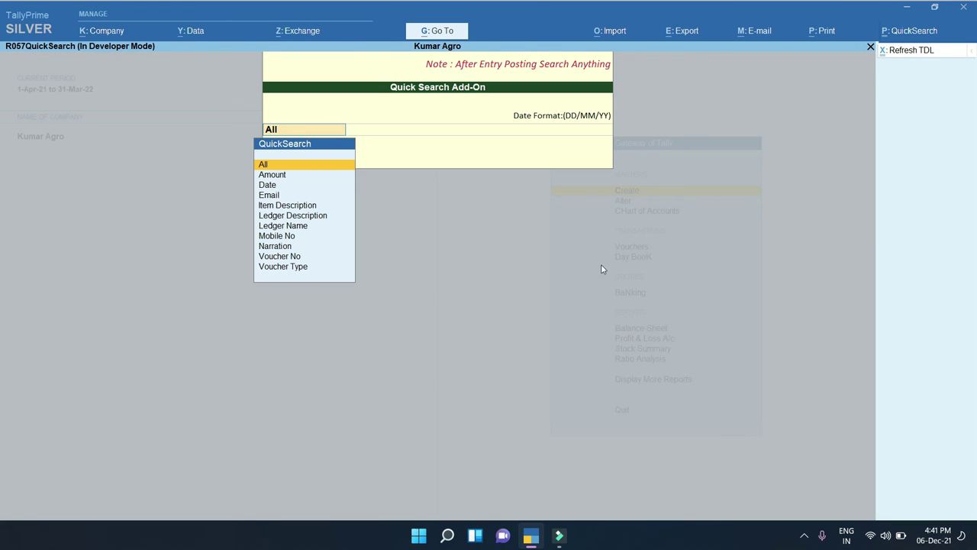
pyautogui.click(278, 237)
pyautogui.press('Return')
pyautogui.press('Return')
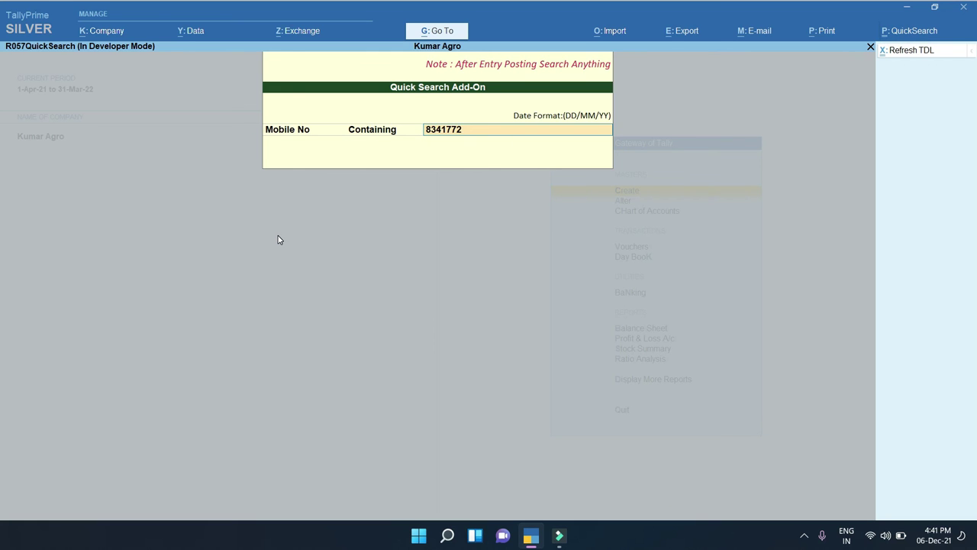
pyautogui.press('Return')
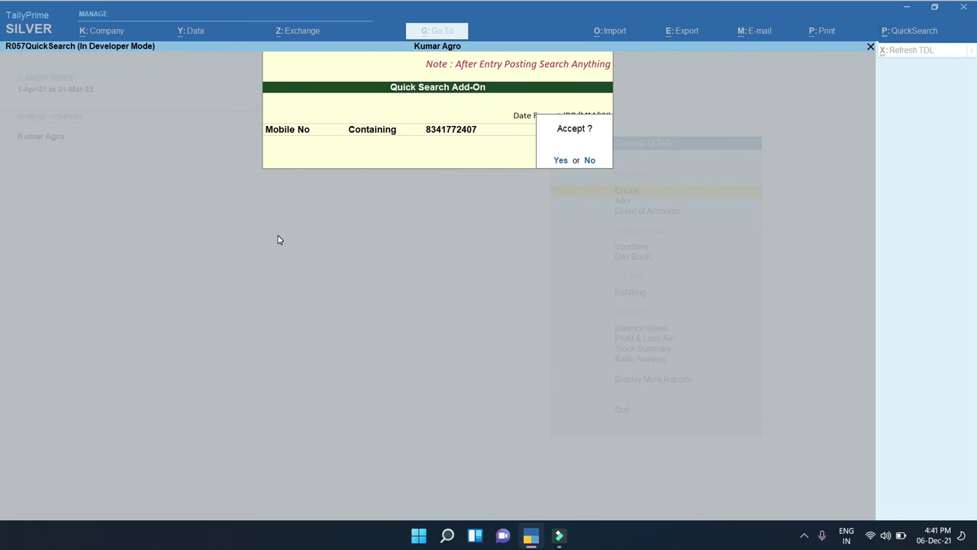
pyautogui.press('Return')
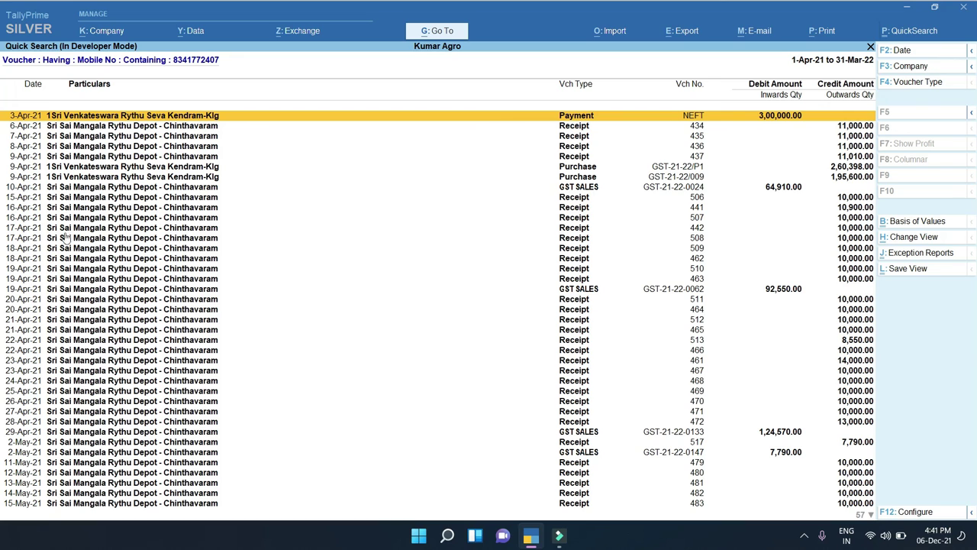
pyautogui.press('Down')
pyautogui.press('Down')
pyautogui.press('Down')
pyautogui.press('Down')
pyautogui.press('Down')
pyautogui.press('Down')
pyautogui.press('Down')
pyautogui.press('Down')
pyautogui.press('Down')
pyautogui.press('Down')
pyautogui.press('Down')
pyautogui.press('Down')
pyautogui.press('Down')
pyautogui.press('Down')
pyautogui.press('Down')
pyautogui.press('Down')
pyautogui.press('Down')
pyautogui.press('Down')
pyautogui.press('Down')
pyautogui.press('Down')
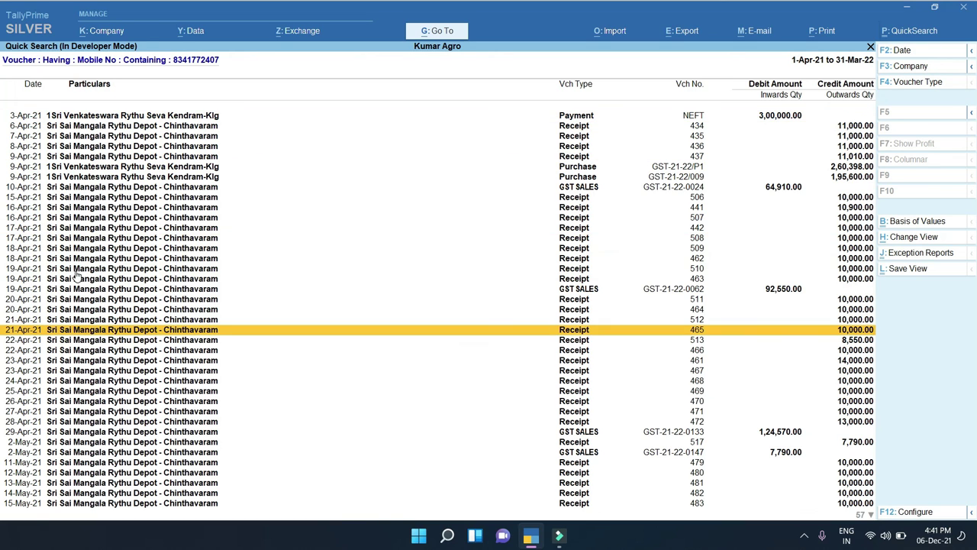
pyautogui.press('Escape')
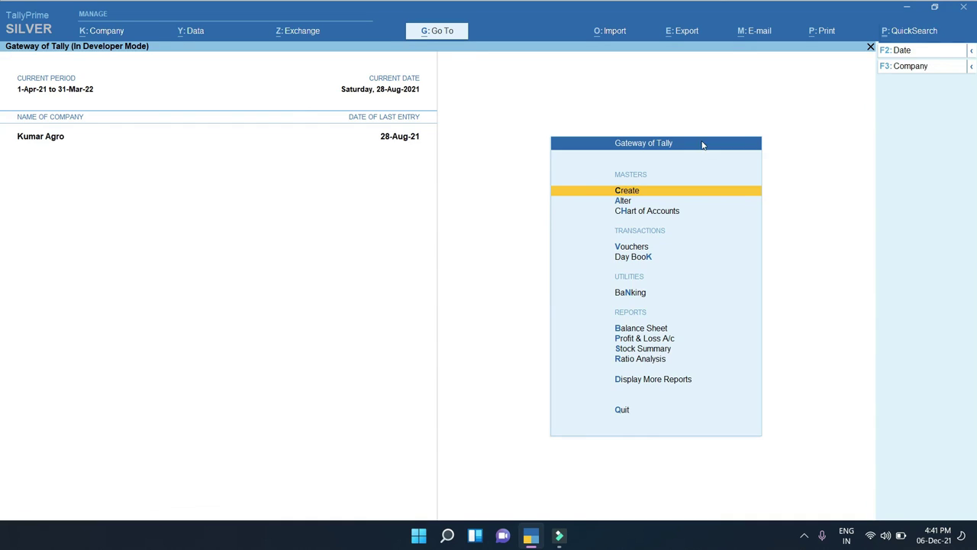
pyautogui.hotkey('ctrl', 'p')
pyautogui.click(286, 204)
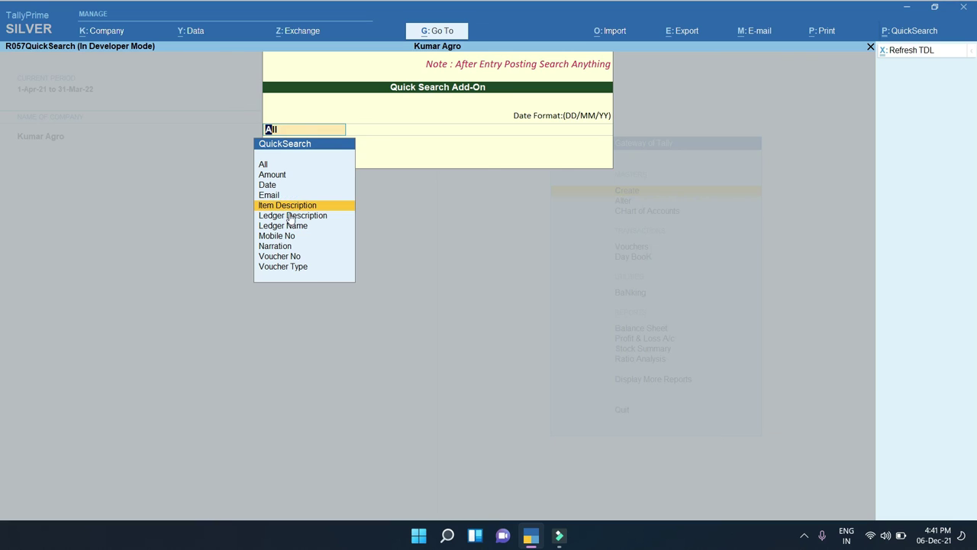
pyautogui.click(290, 217)
pyautogui.click(277, 249)
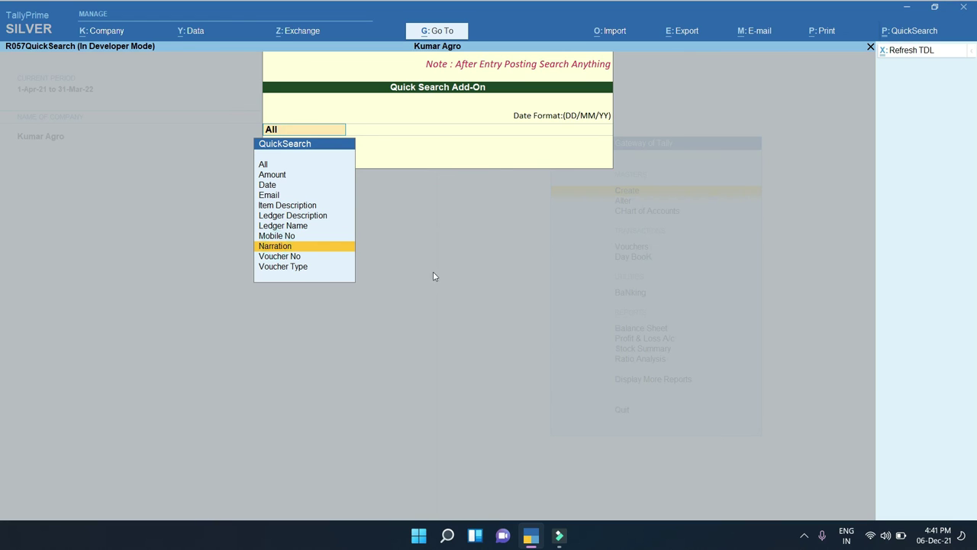
pyautogui.click(290, 268)
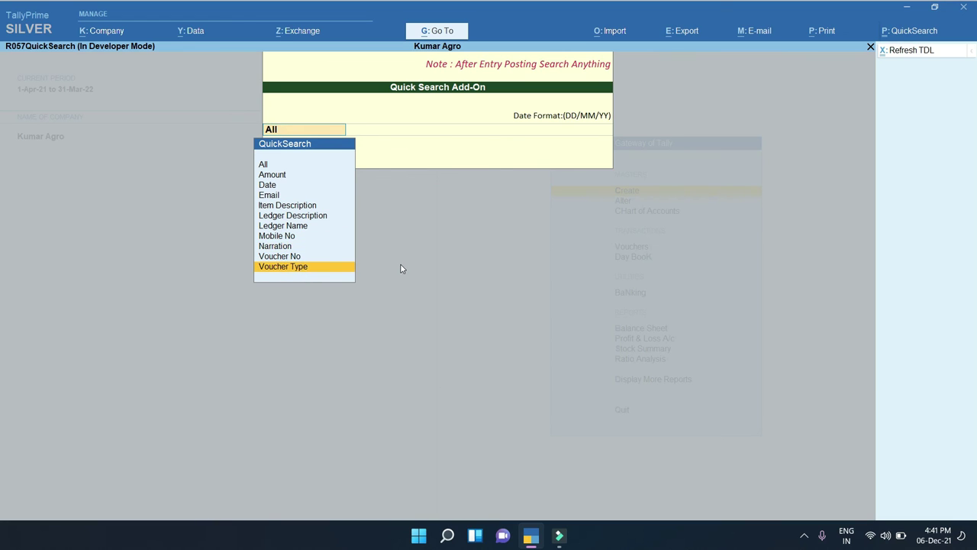
pyautogui.press('Return')
pyautogui.press('Return')
pyautogui.write('Pay')
pyautogui.press('Return')
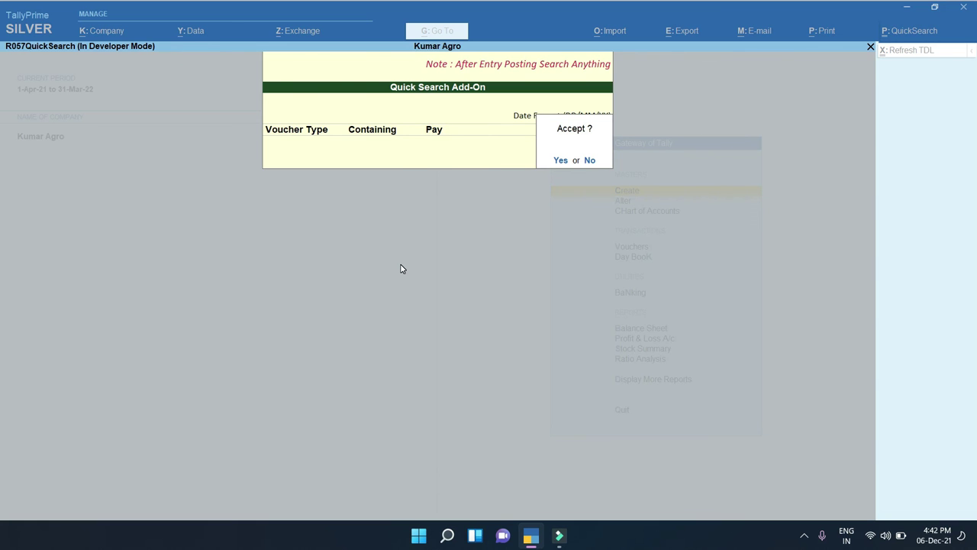
pyautogui.press('Return')
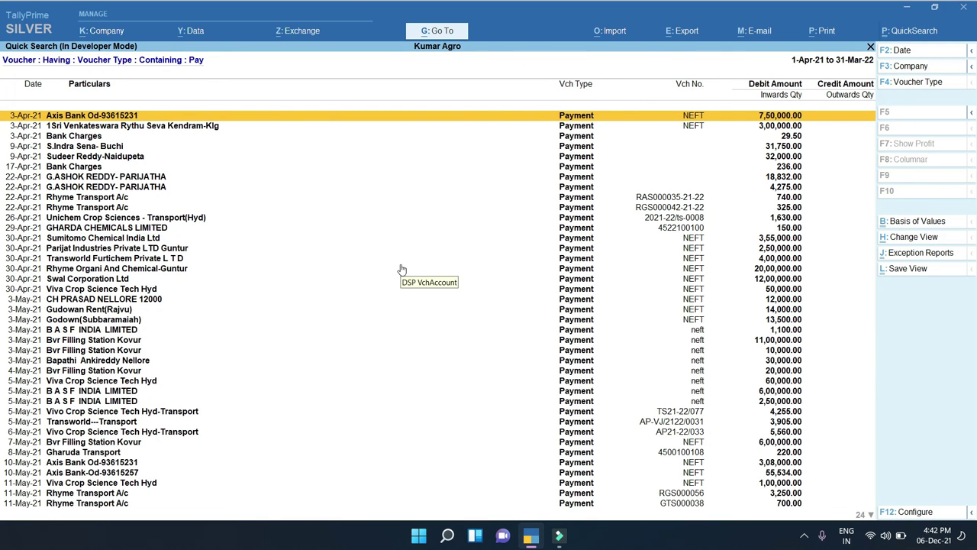
pyautogui.press('Down')
pyautogui.press('Down')
pyautogui.press('Down')
pyautogui.press('Down')
pyautogui.press('Down')
pyautogui.press('Down')
pyautogui.press('Down')
pyautogui.press('Down')
pyautogui.press('Down')
pyautogui.press('Down')
pyautogui.press('Down')
pyautogui.press('Down')
pyautogui.press('Down')
pyautogui.press('Down')
pyautogui.press('Down')
pyautogui.press('Down')
pyautogui.press('Down')
pyautogui.press('Down')
pyautogui.press('Down')
pyautogui.press('Down')
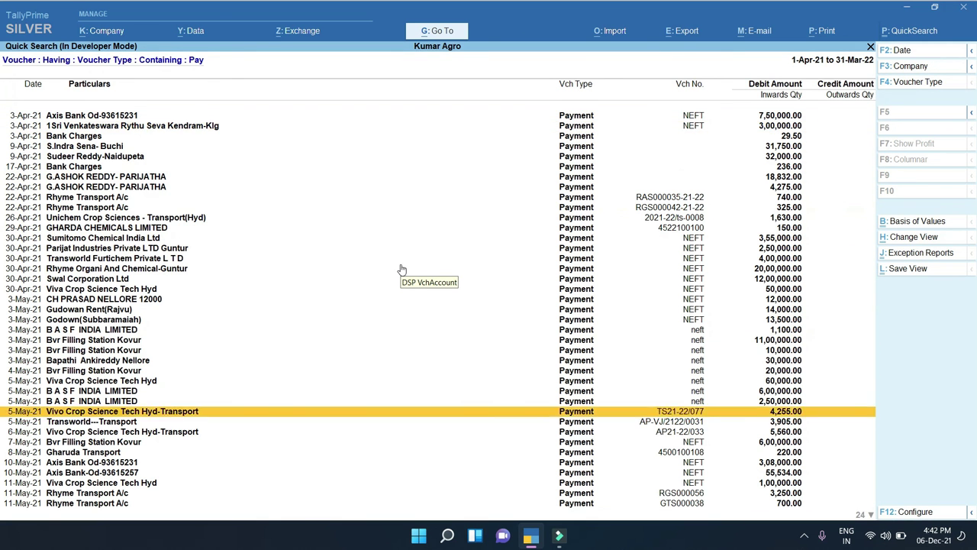
pyautogui.press('Down')
pyautogui.press('Down')
pyautogui.press('Down')
pyautogui.press('Down')
pyautogui.press('Down')
pyautogui.press('Down')
pyautogui.press('Down')
pyautogui.press('Down')
pyautogui.press('Down')
pyautogui.press('Down')
pyautogui.press('Down')
pyautogui.press('Escape')
pyautogui.press('Escape')
pyautogui.press('Escape')
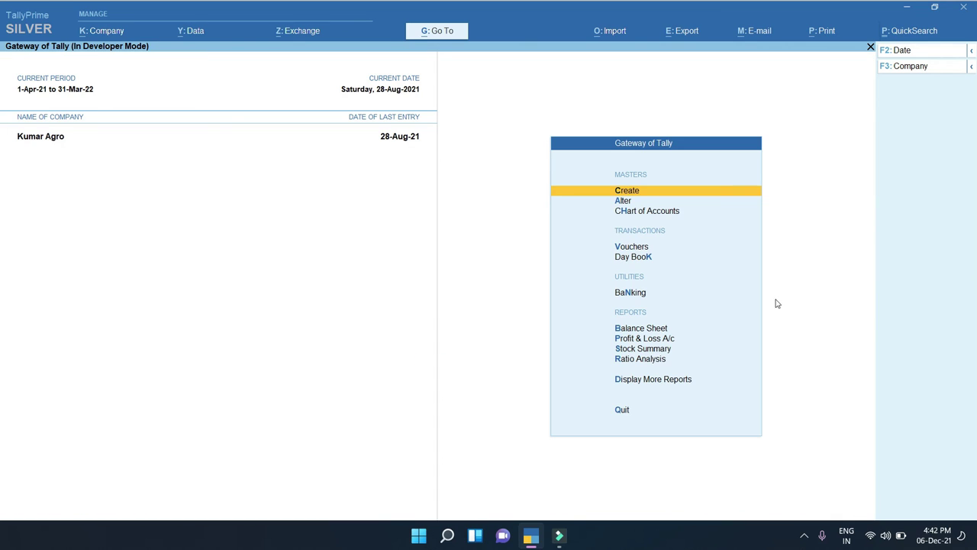